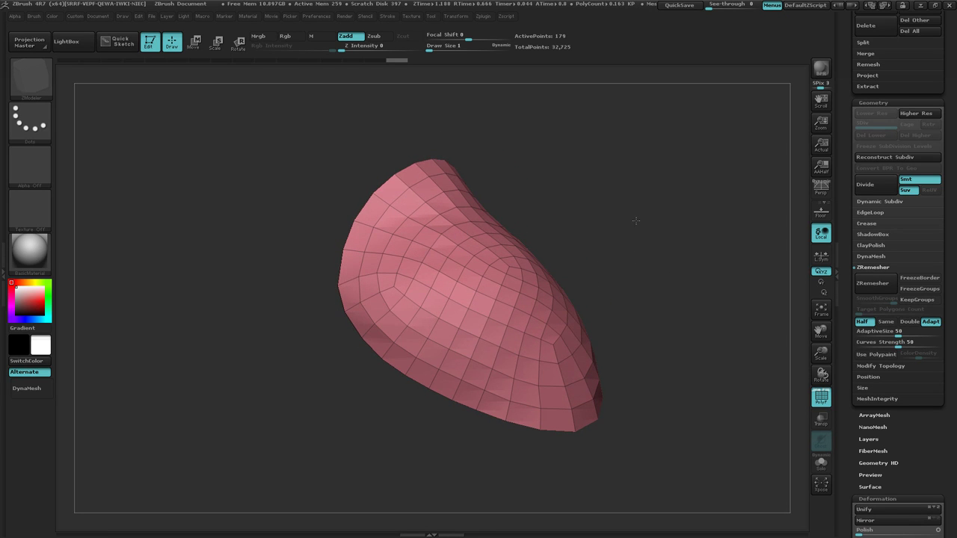
# Step: Open the EdgeLoop settings in the geometry options for the open shoulder pad mesh
pyautogui.moveTo(621, 257); pyautogui.dragTo(658, 269)
pyautogui.moveTo(684, 307); pyautogui.dragTo(630, 386)
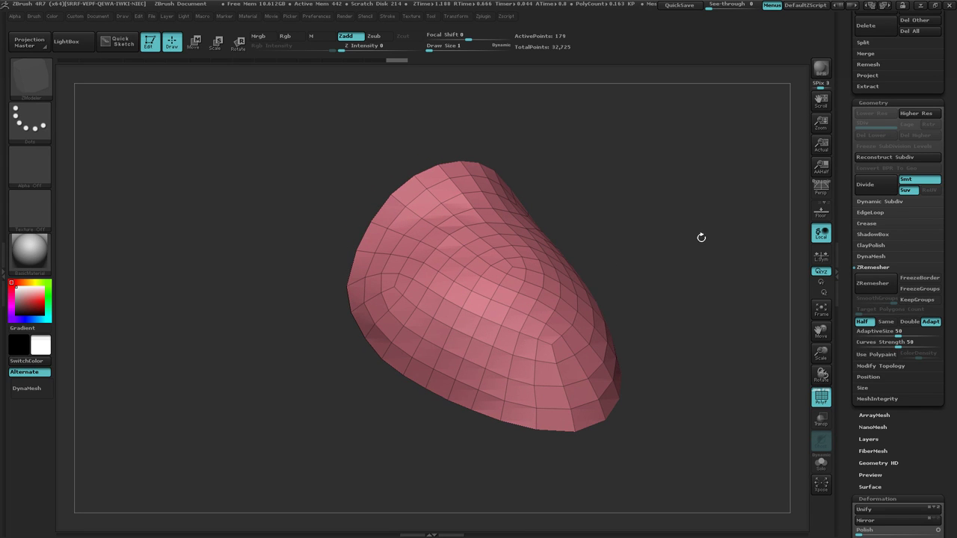
pyautogui.moveTo(955, 208); pyautogui.dragTo(954, 241)
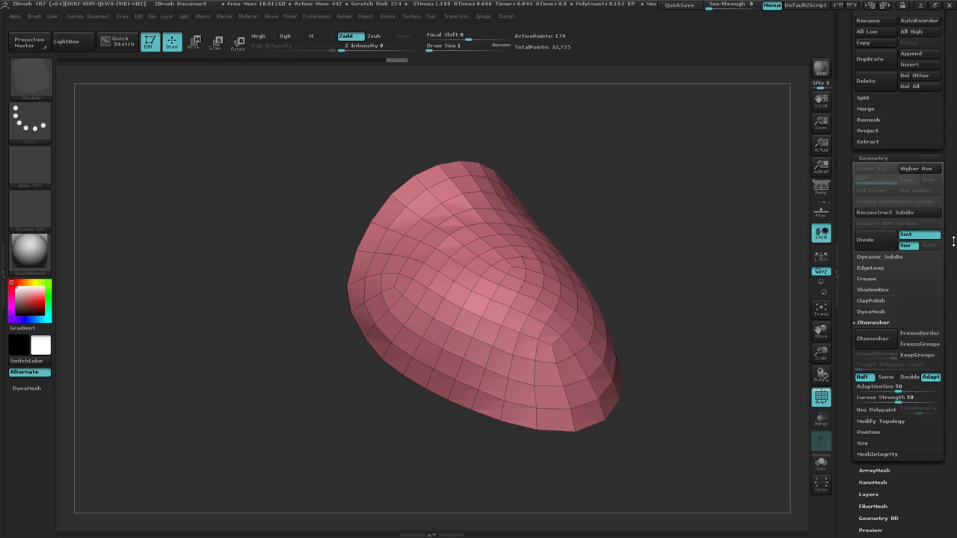
pyautogui.click(875, 267)
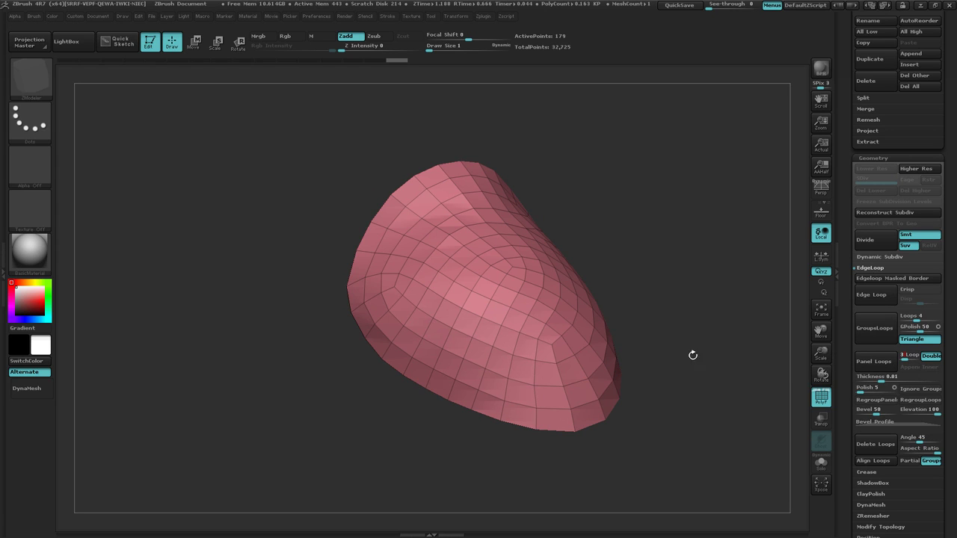
# Step: Try Panel Loops on the pad mesh with a thickness of 0.01
pyautogui.moveTo(693, 354); pyautogui.dragTo(684, 335)
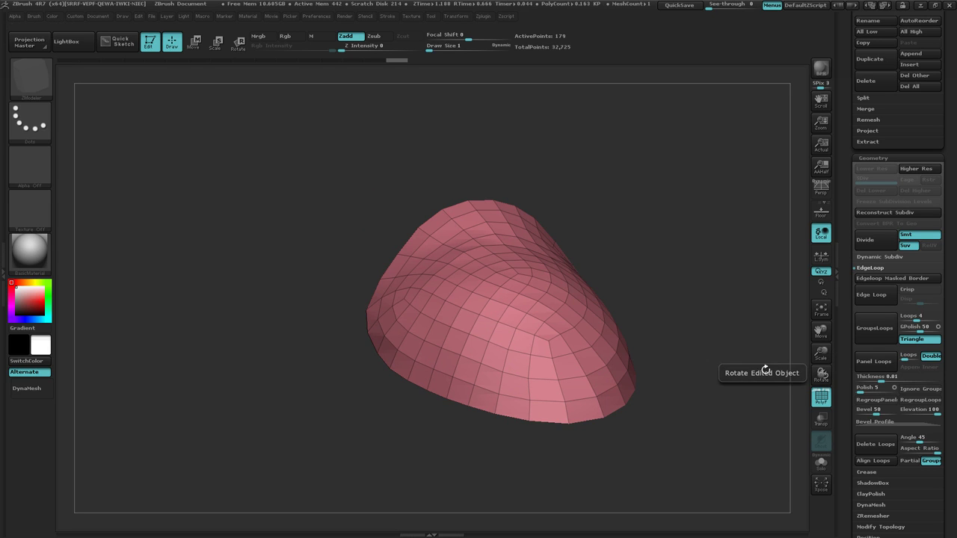
pyautogui.moveTo(695, 306); pyautogui.dragTo(697, 274)
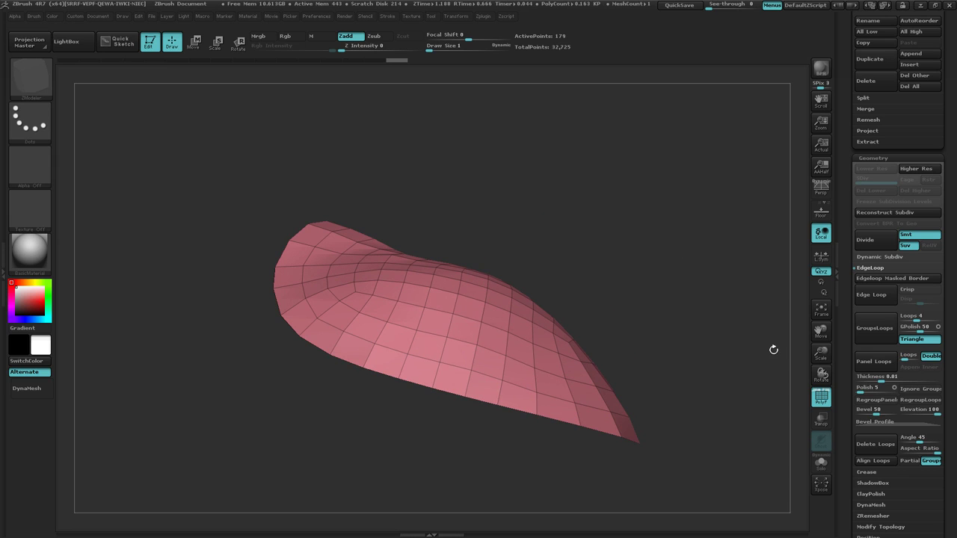
pyautogui.click(872, 361)
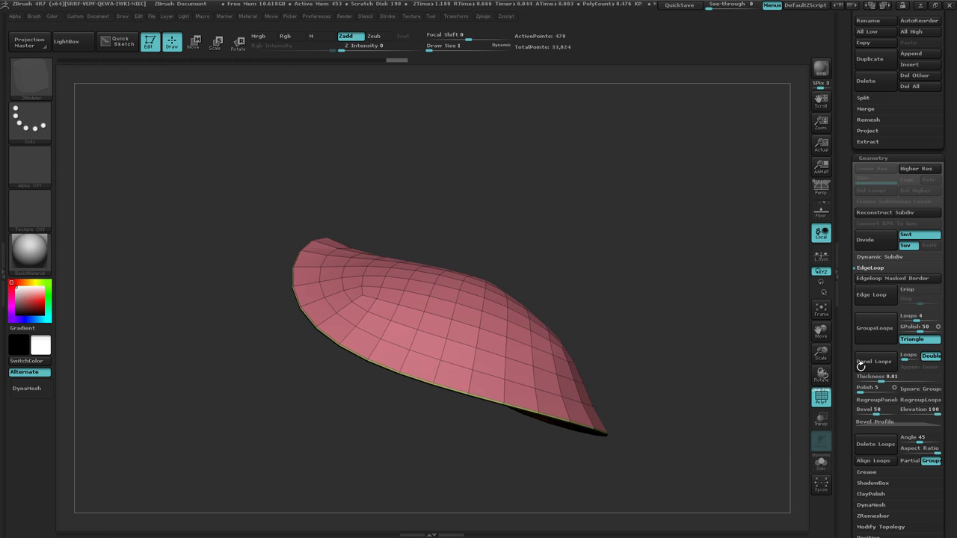
pyautogui.moveTo(699, 337); pyautogui.dragTo(674, 290)
pyautogui.keyDown('ctrl'); pyautogui.moveTo(674, 290); pyautogui.dragTo(642, 258, button='right'); pyautogui.keyUp('ctrl')
pyautogui.hotkey('ctrl', 'z')
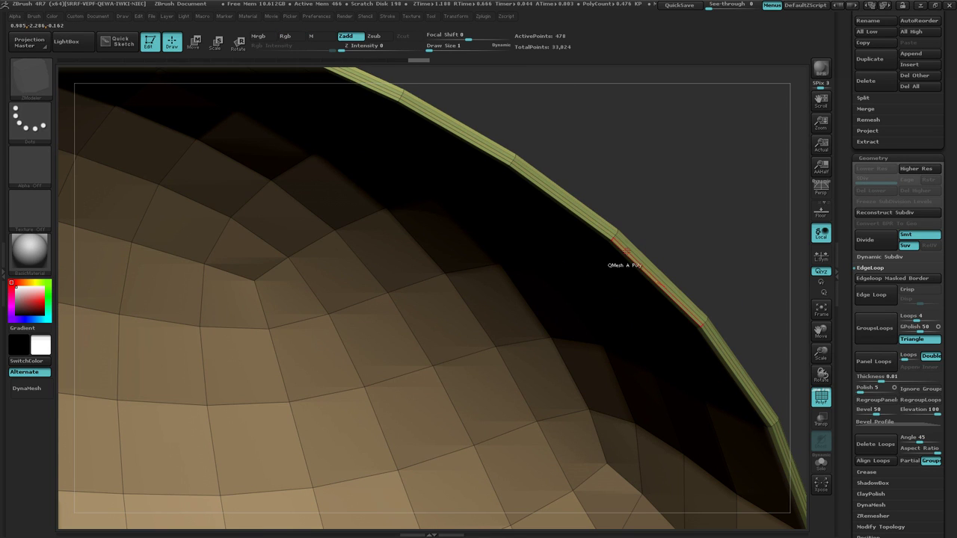
pyautogui.hotkey('ctrl', 'z')
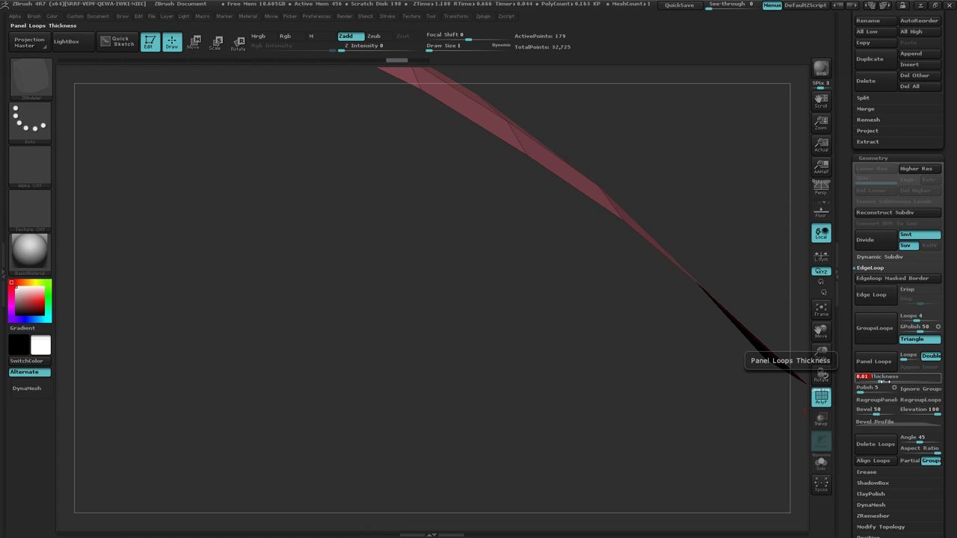
# Step: Try Panel Loops on the pad mesh with a thickness of 0.04
pyautogui.write('.0')
pyautogui.press('Return')
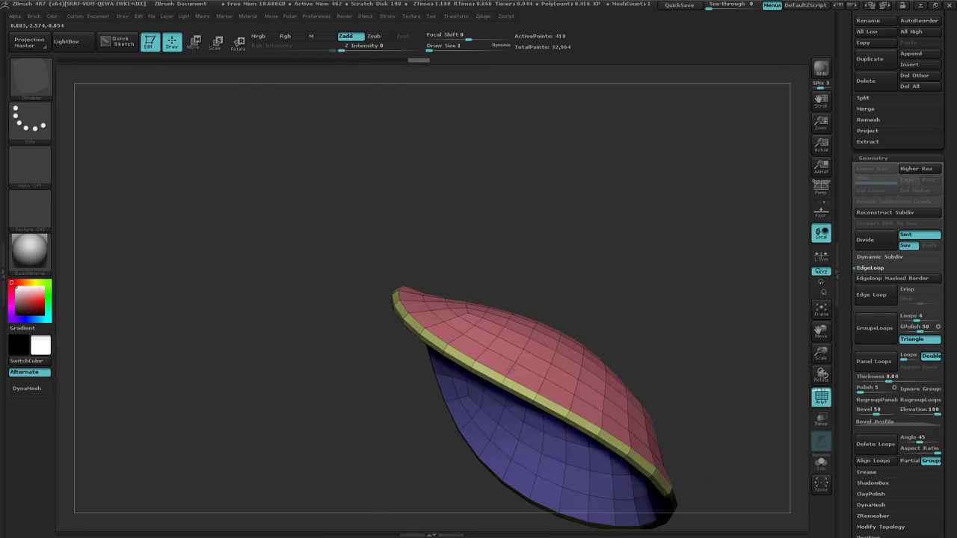
pyautogui.moveTo(449, 329); pyautogui.dragTo(540, 323)
pyautogui.moveTo(539, 324); pyautogui.dragTo(537, 371, button='right')
pyautogui.hotkey('ctrl', 'z')
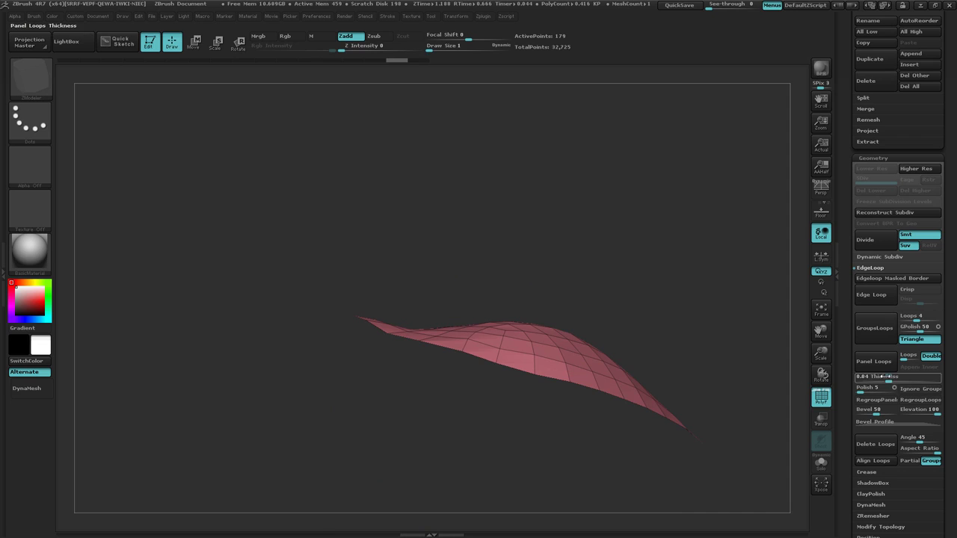
# Step: Try Panel Loops on the pad mesh with a thickness of 0.03
pyautogui.click(885, 377)
pyautogui.press('BackSpace')
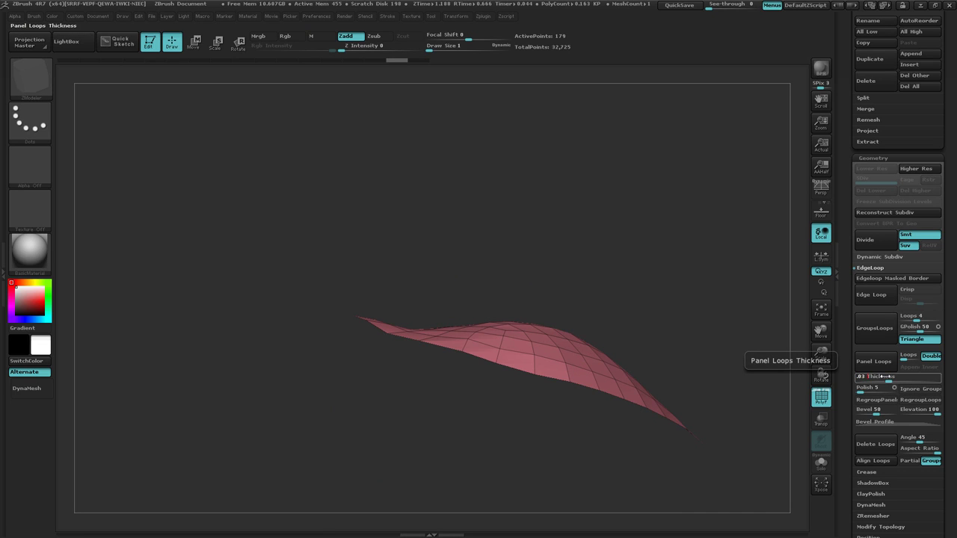
pyautogui.click(870, 361)
pyautogui.moveTo(676, 314)
pyautogui.mouseDown()
pyautogui.moveTo(658, 255)
pyautogui.moveTo(670, 332)
pyautogui.moveTo(688, 301)
pyautogui.moveTo(682, 316)
pyautogui.mouseUp()
pyautogui.keyDown('ctrl'); pyautogui.moveTo(675, 333); pyautogui.dragTo(727, 348, button='right'); pyautogui.keyUp('ctrl')
pyautogui.moveTo(727, 348); pyautogui.dragTo(636, 331)
pyautogui.hotkey('ctrl', 'z')
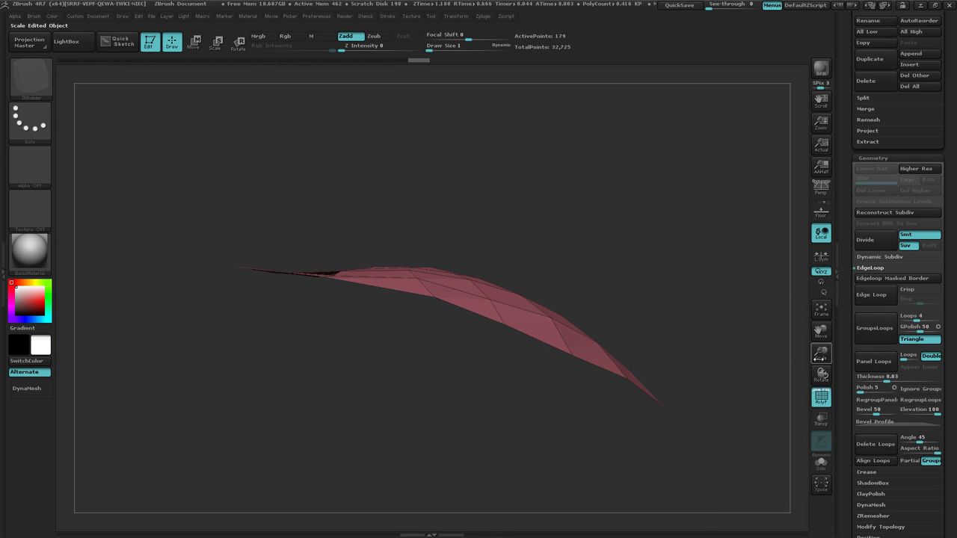
# Step: Give the pad mesh thickness with Panel Loops, using a thickness of 0.035, and check its edge and outer surface
pyautogui.click(886, 377)
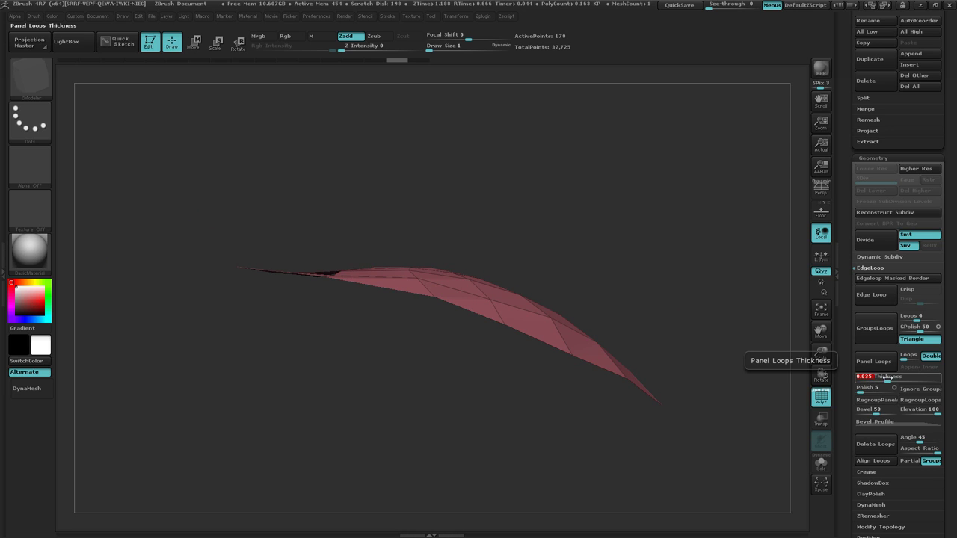
pyautogui.click(874, 361)
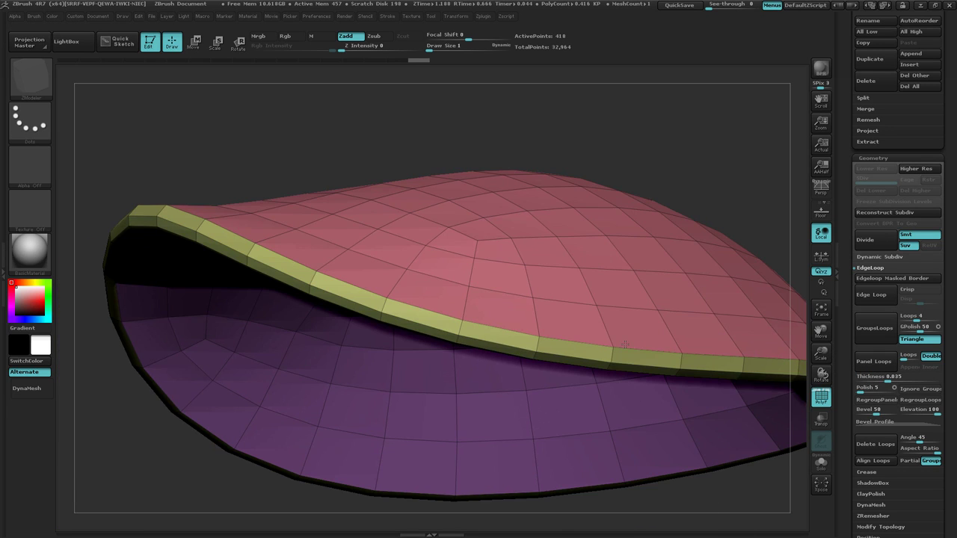
pyautogui.keyDown('ctrl'); pyautogui.moveTo(647, 397); pyautogui.dragTo(457, 336, button='right'); pyautogui.keyUp('ctrl')
pyautogui.moveTo(519, 366)
pyautogui.mouseDown()
pyautogui.moveTo(493, 364)
pyautogui.moveTo(509, 306)
pyautogui.moveTo(516, 366)
pyautogui.mouseUp()
pyautogui.moveTo(516, 366); pyautogui.dragTo(503, 273, button='right')
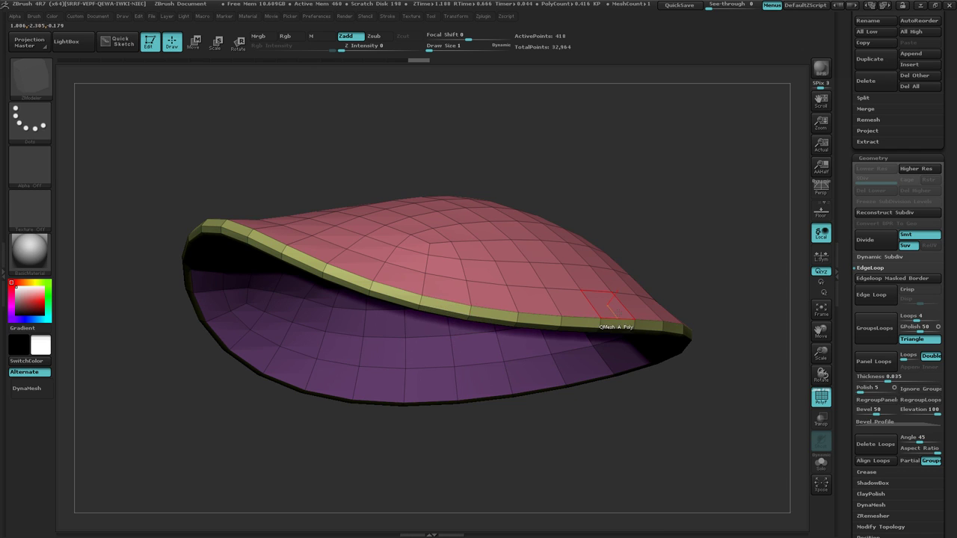
pyautogui.moveTo(621, 252); pyautogui.dragTo(645, 267)
pyautogui.keyDown('alt'); pyautogui.moveTo(643, 267); pyautogui.dragTo(493, 321, button='right'); pyautogui.keyUp('alt')
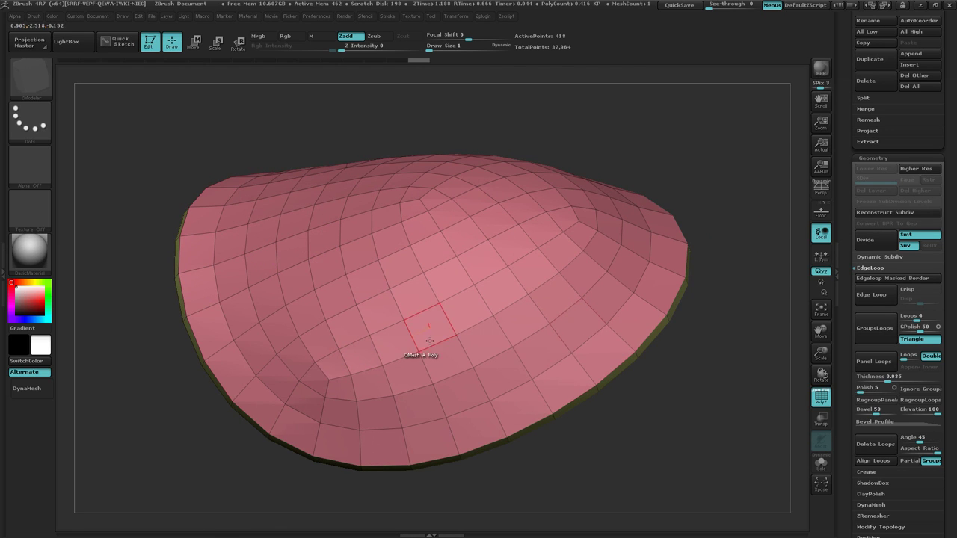
pyautogui.moveTo(598, 312)
pyautogui.keyDown('ctrl'); pyautogui.mouseDown(button='right')
pyautogui.moveTo(520, 294)
pyautogui.moveTo(628, 241)
pyautogui.moveTo(533, 296)
pyautogui.moveTo(586, 258)
pyautogui.mouseUp(button='right'); pyautogui.keyUp('ctrl')
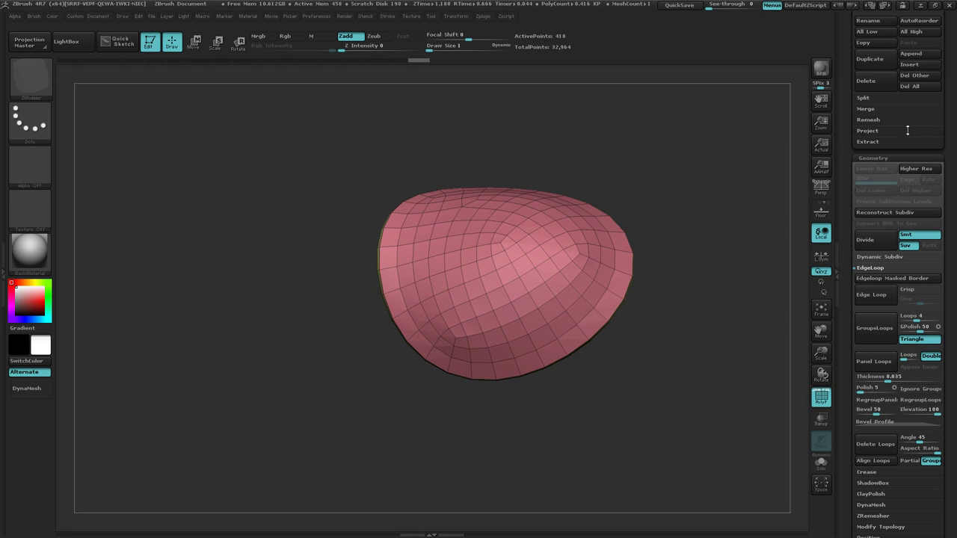
# Step: Rename the shoulder pad subtool as Pad
pyautogui.moveTo(953, 173); pyautogui.dragTo(955, 270)
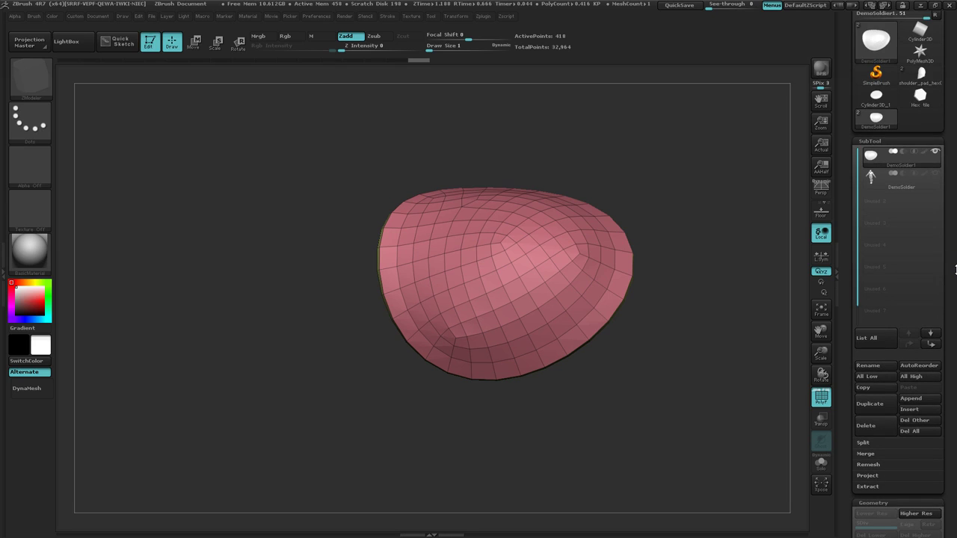
pyautogui.click(883, 370)
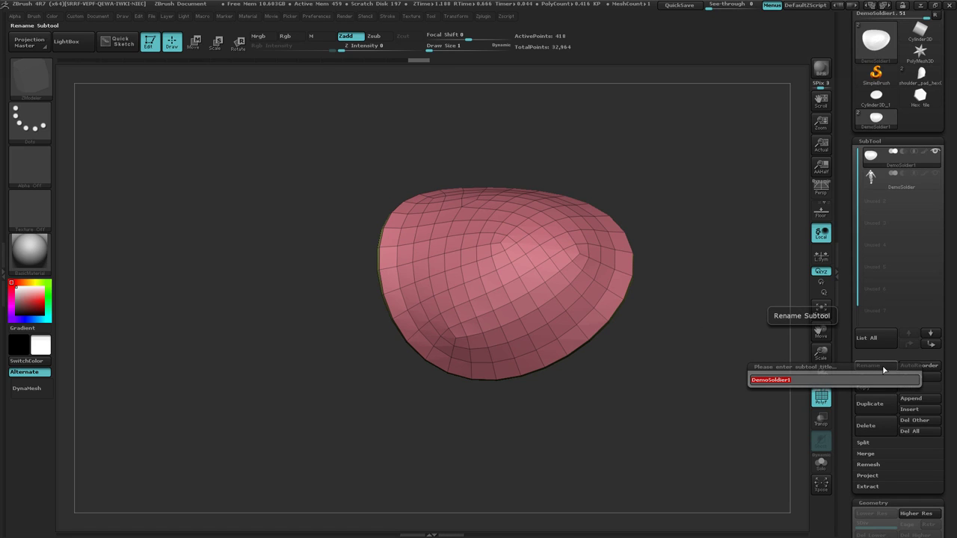
pyautogui.write('Pad')
pyautogui.press('Return')
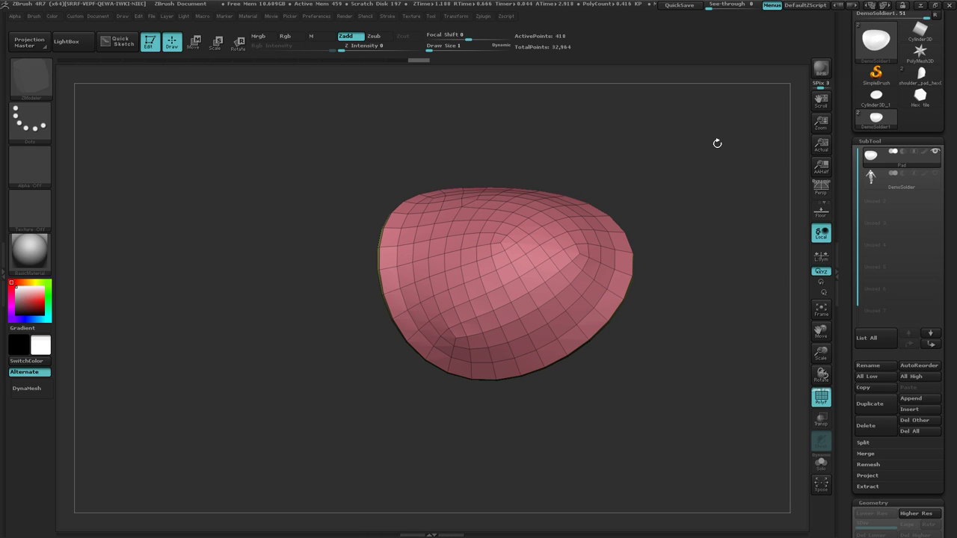
# Step: Switch to the Hex tile tool and frame it front-on in the canvas
pyautogui.click(921, 101)
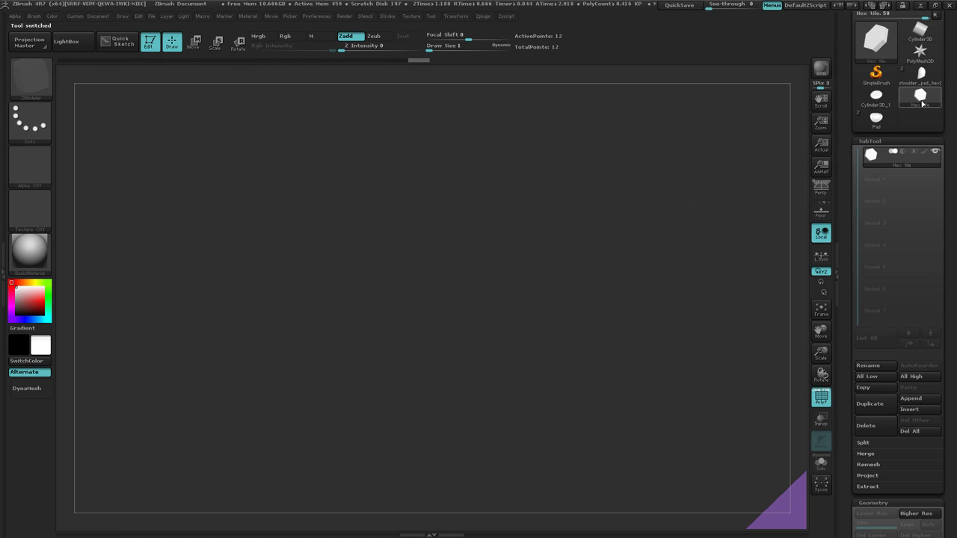
pyautogui.press('f')
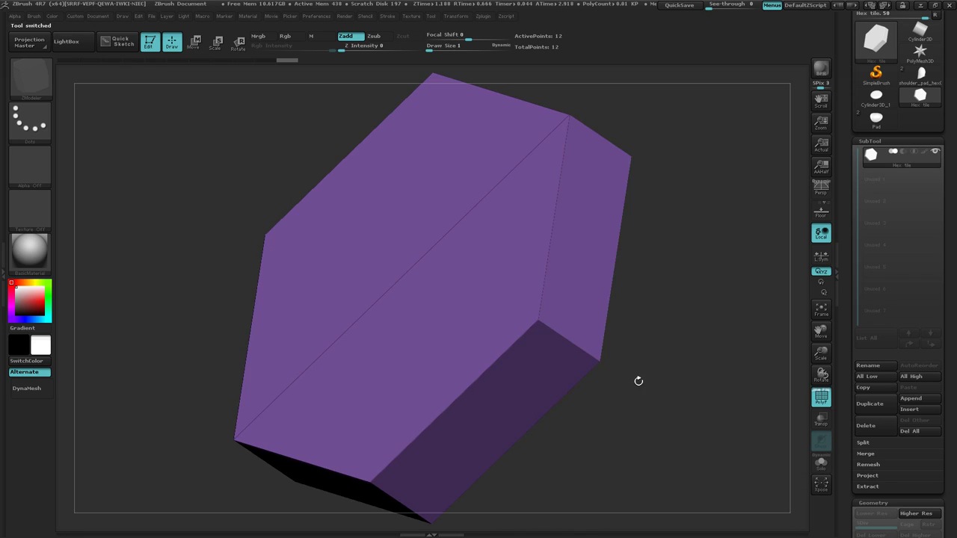
pyautogui.moveTo(639, 380); pyautogui.dragTo(593, 355)
pyautogui.moveTo(593, 355); pyautogui.dragTo(570, 363, button='right')
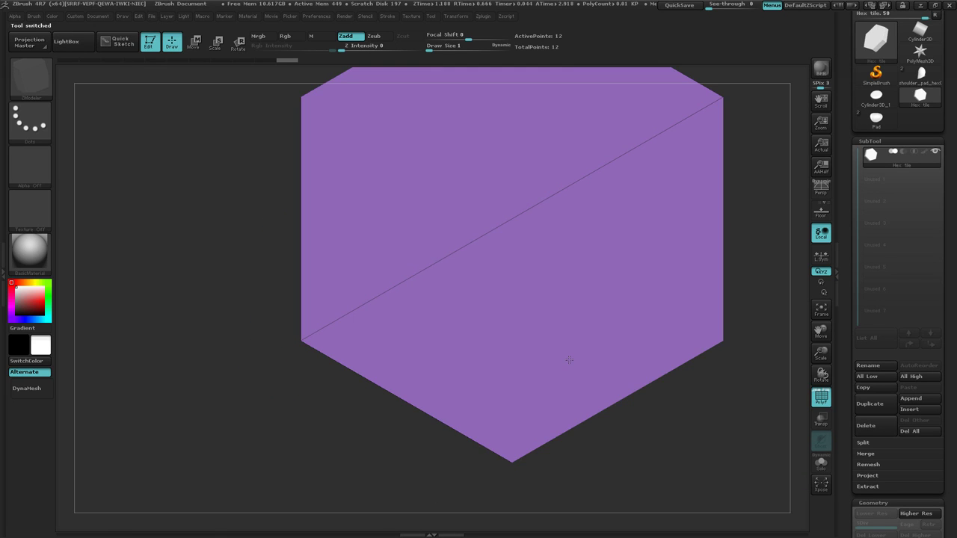
pyautogui.moveTo(618, 325); pyautogui.dragTo(576, 337, button='right')
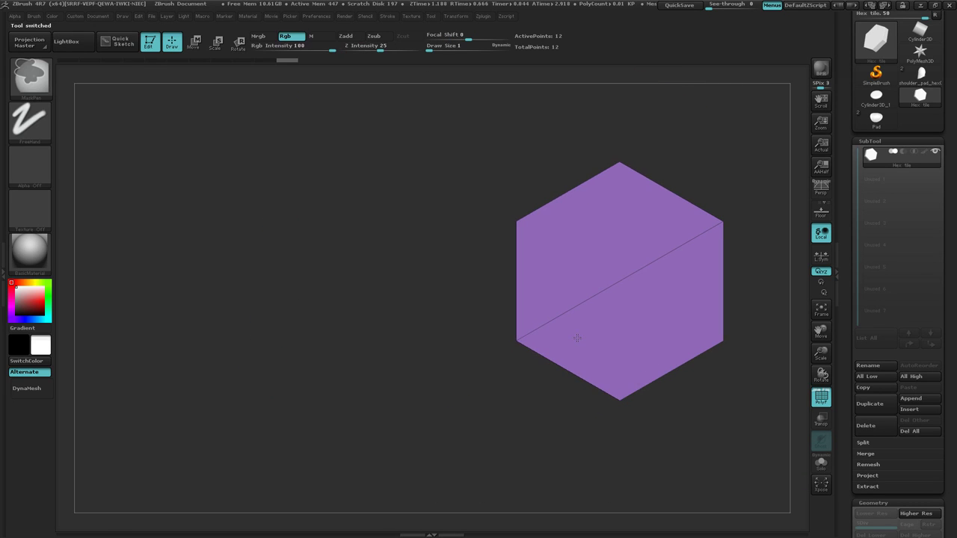
pyautogui.keyDown('alt'); pyautogui.moveTo(662, 326); pyautogui.dragTo(647, 328, button='right'); pyautogui.keyUp('alt')
pyautogui.keyDown('alt'); pyautogui.moveTo(646, 328); pyautogui.dragTo(487, 348); pyautogui.keyUp('alt')
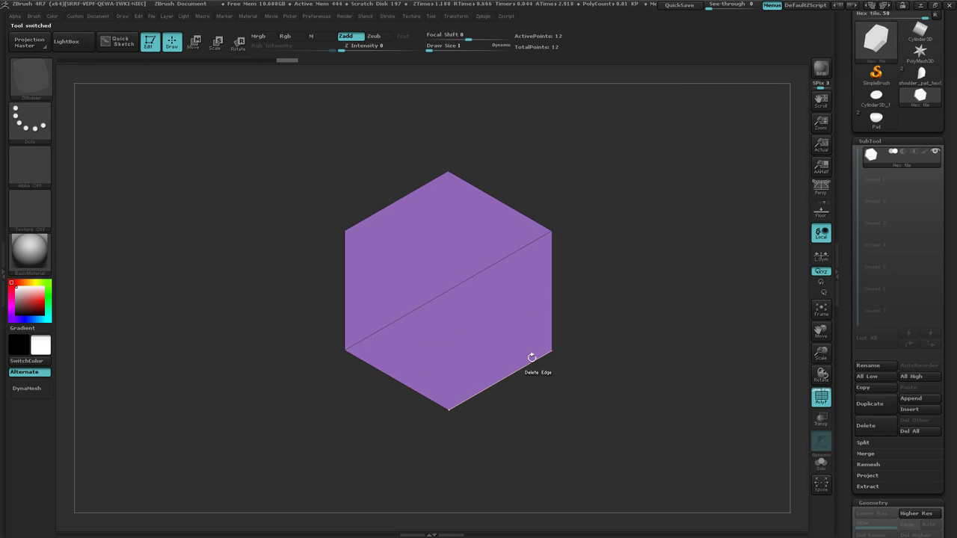
pyautogui.moveTo(633, 339)
pyautogui.mouseDown()
pyautogui.moveTo(626, 344)
pyautogui.moveTo(643, 341)
pyautogui.mouseUp()
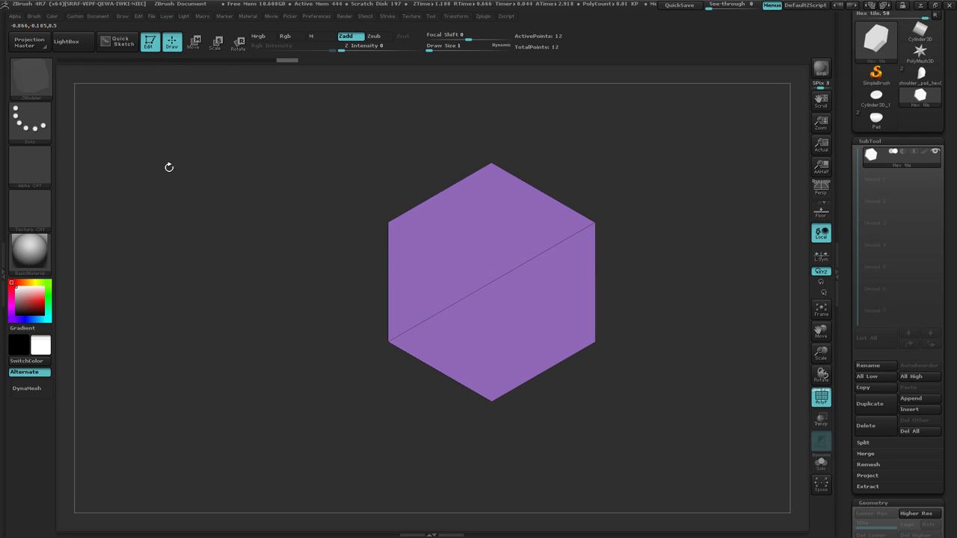
# Step: Turn off the polyframe display and create a new InsertMesh brush from the hex tile
pyautogui.hotkey('shift', 'f')
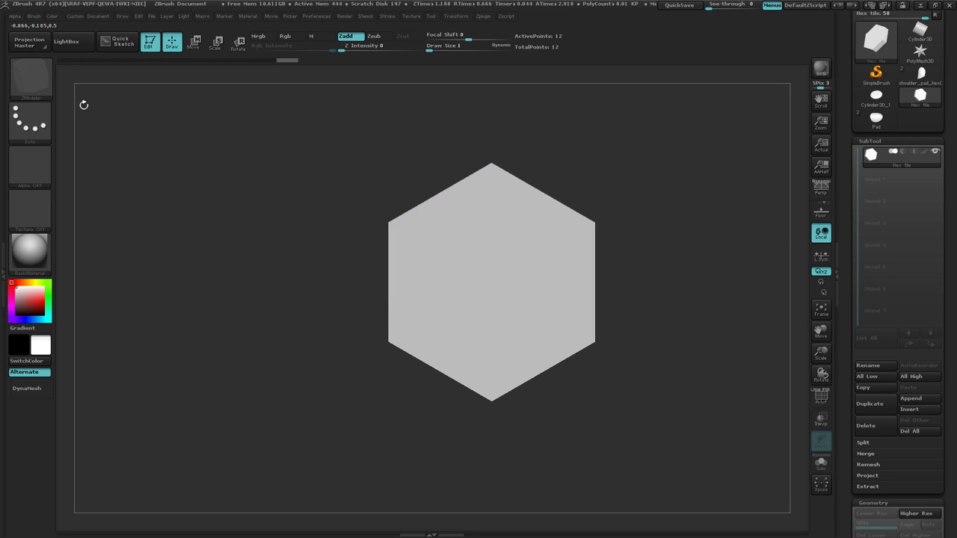
pyautogui.click(33, 16)
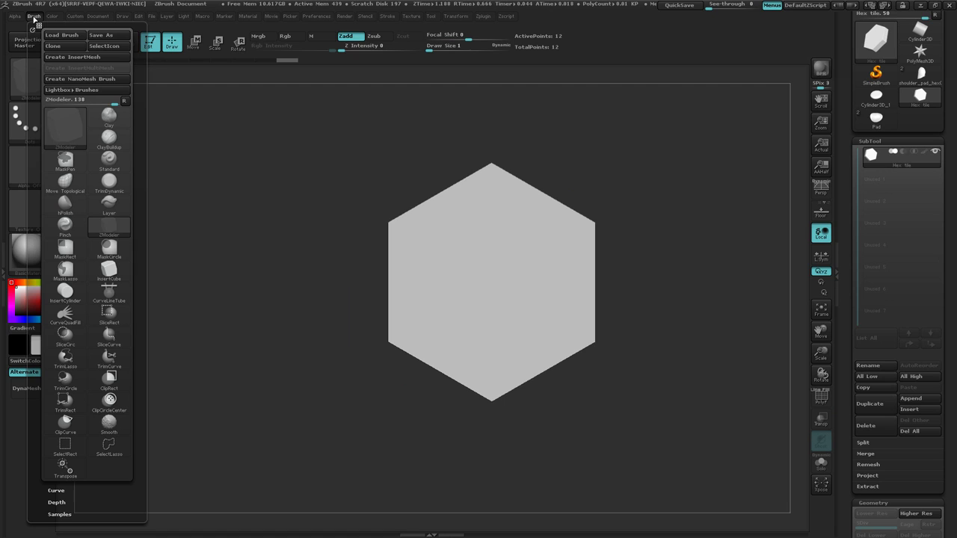
pyautogui.click(65, 58)
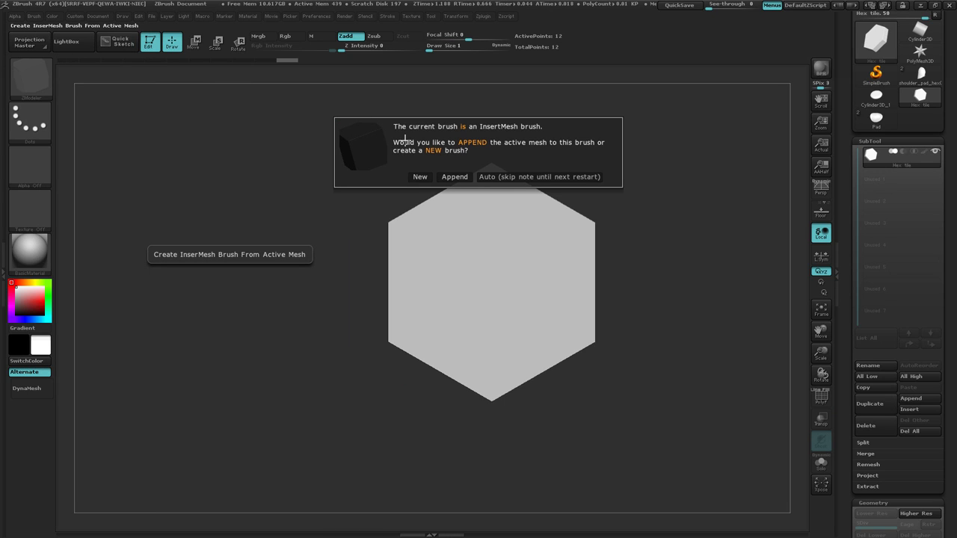
pyautogui.click(420, 178)
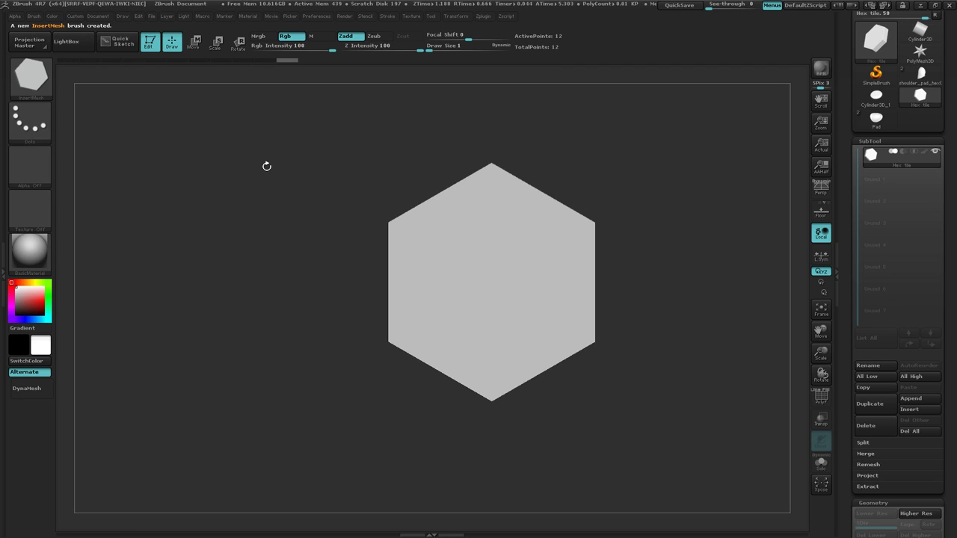
# Step: Create a NanoMesh brush from the hex tile and set its Insert NanoMesh polygon target to Polygroup All
pyautogui.click(33, 17)
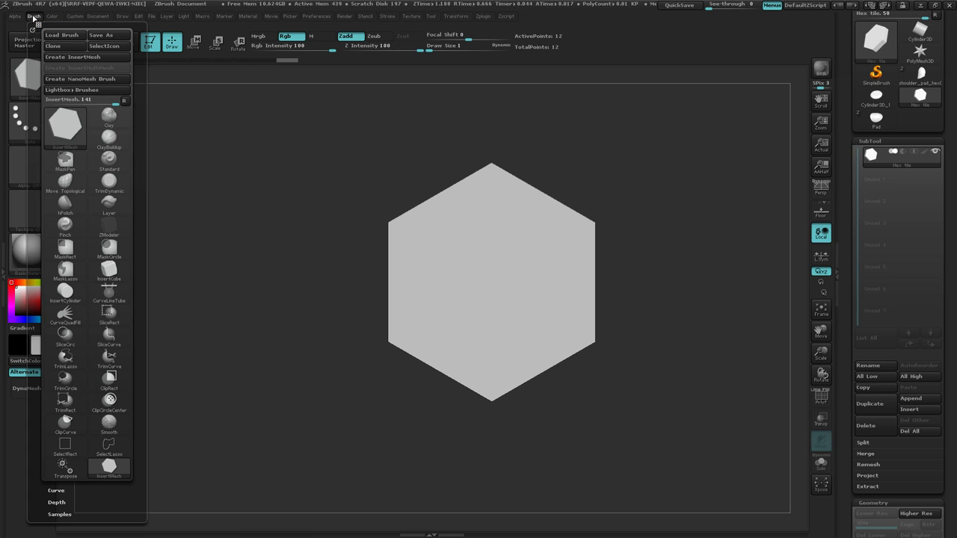
pyautogui.click(65, 80)
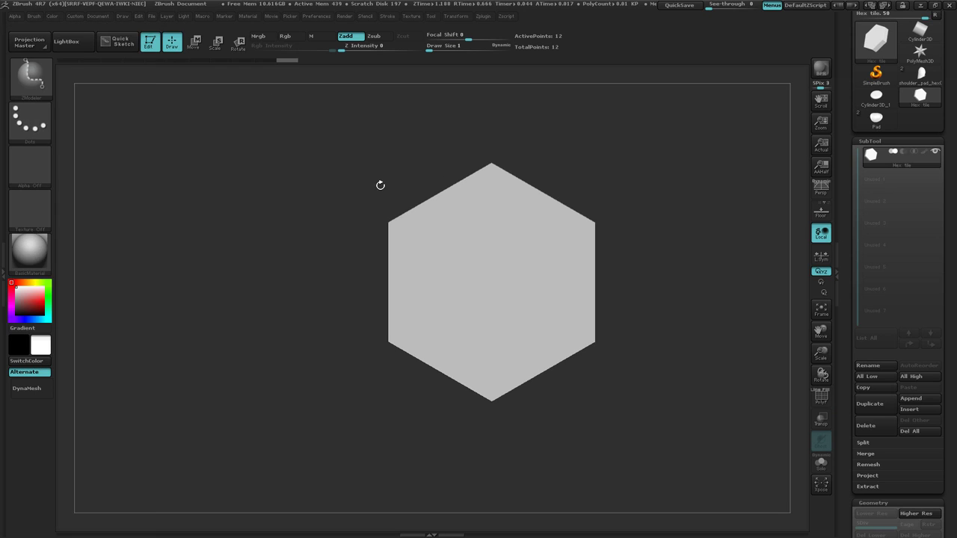
pyautogui.moveTo(293, 320); pyautogui.dragTo(282, 281)
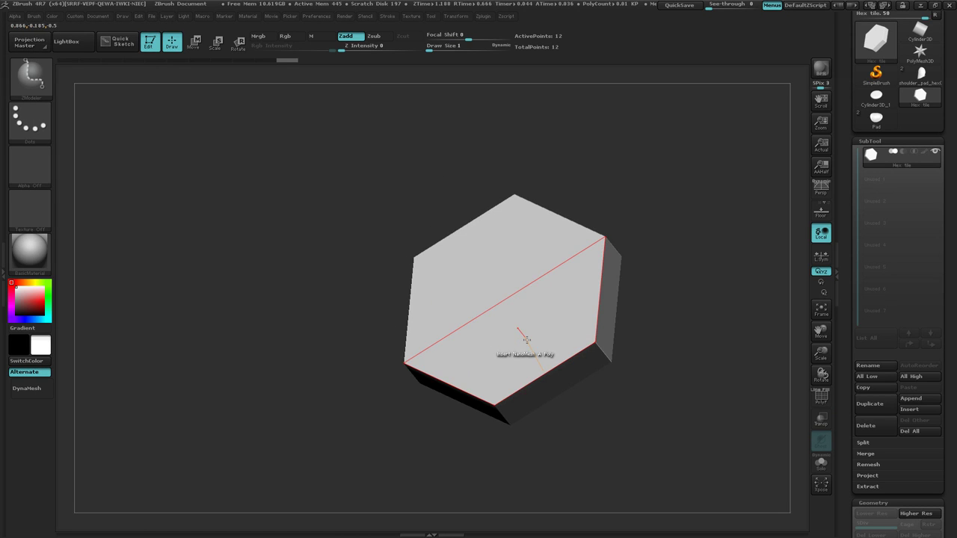
pyautogui.press('space')
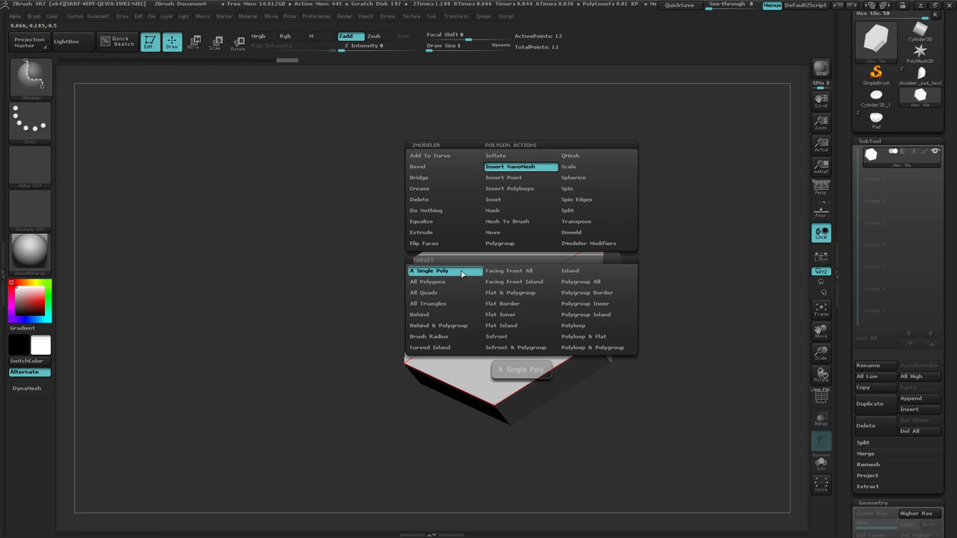
pyautogui.click(578, 282)
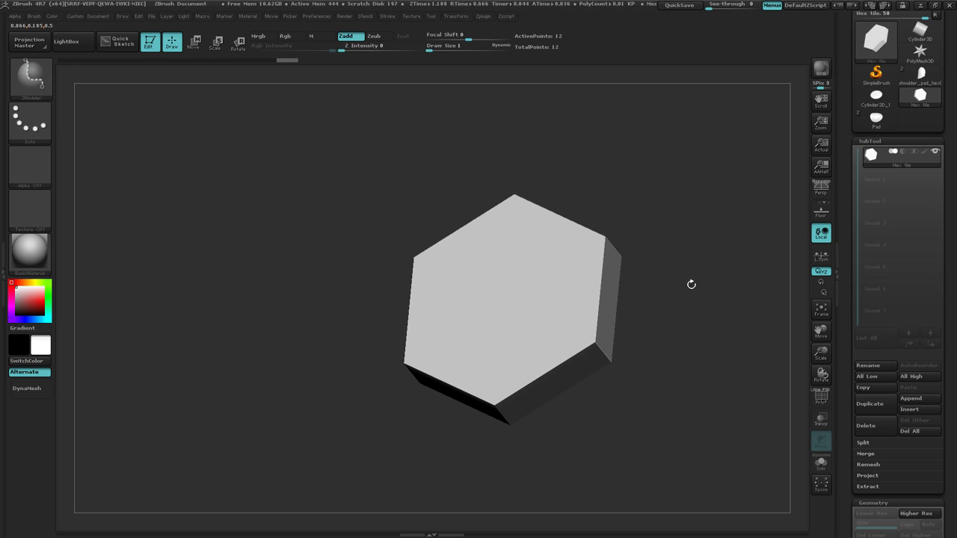
pyautogui.moveTo(545, 298); pyautogui.dragTo(535, 278)
pyautogui.moveTo(434, 373); pyautogui.dragTo(464, 341, button='right')
pyautogui.hotkey('ctrl', 'z')
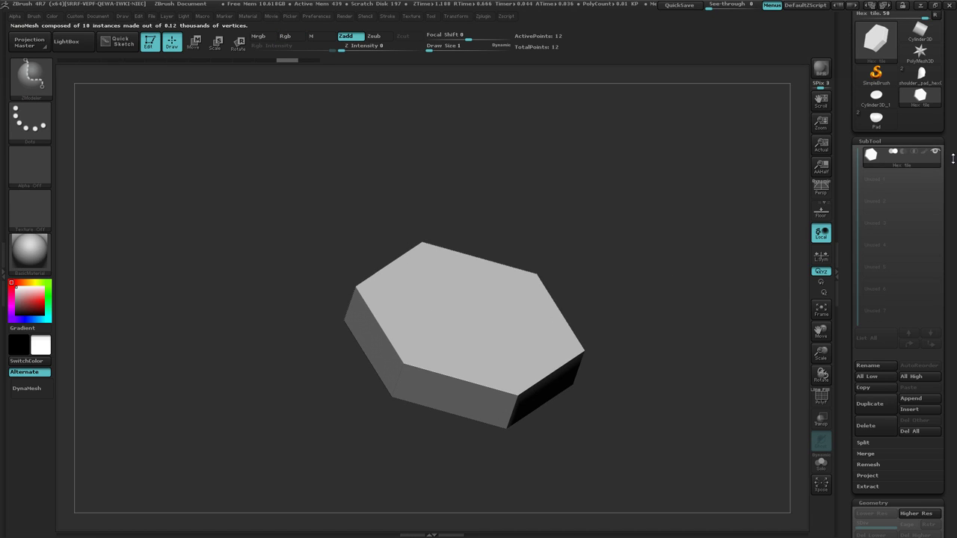
# Step: Switch to the Pad tool, frame it in the canvas and turn on the polyframe display
pyautogui.moveTo(953, 158); pyautogui.dragTo(955, 256)
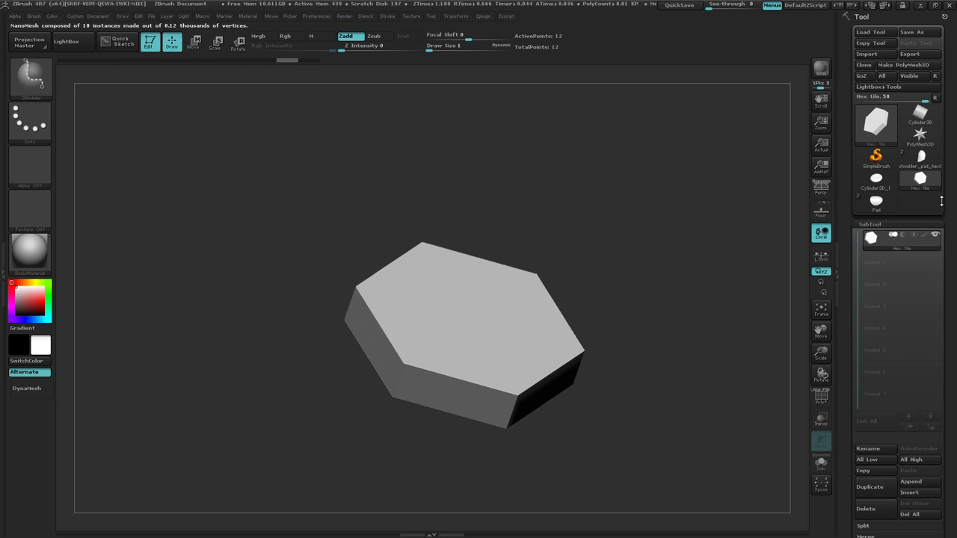
pyautogui.click(876, 200)
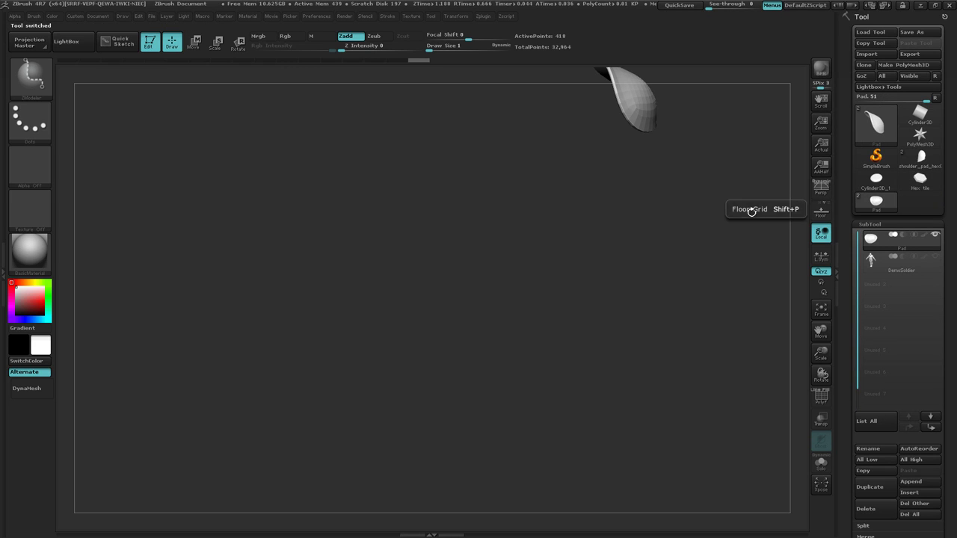
pyautogui.keyDown('alt'); pyautogui.moveTo(664, 183); pyautogui.dragTo(516, 286); pyautogui.keyUp('alt')
pyautogui.press('shift')
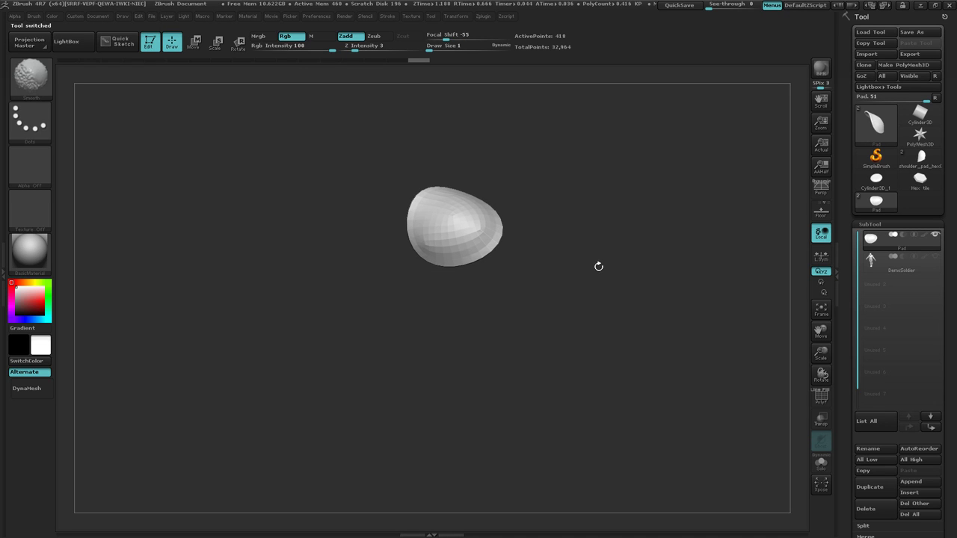
pyautogui.hotkey('shift', 'f')
pyautogui.press('f')
pyautogui.moveTo(660, 318)
pyautogui.mouseDown()
pyautogui.moveTo(667, 284)
pyautogui.moveTo(655, 295)
pyautogui.mouseUp()
# Step: Try inserting hex tile NanoMeshes across the pad's outer polygroup and undo the insertion
pyautogui.click(481, 322)
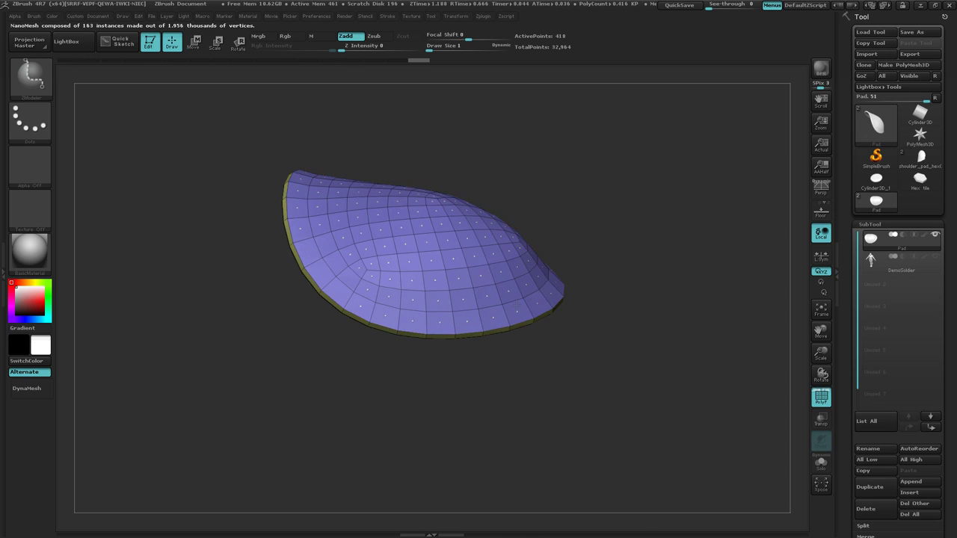
pyautogui.moveTo(480, 321); pyautogui.dragTo(501, 321)
pyautogui.moveTo(621, 269); pyautogui.dragTo(638, 288)
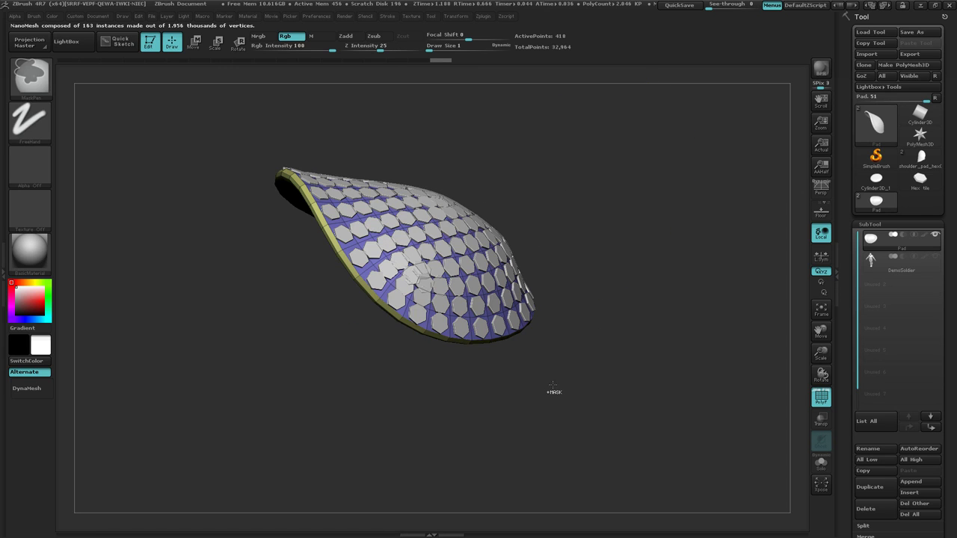
pyautogui.keyDown('ctrl'); pyautogui.moveTo(553, 380); pyautogui.dragTo(423, 392, button='right'); pyautogui.keyUp('ctrl')
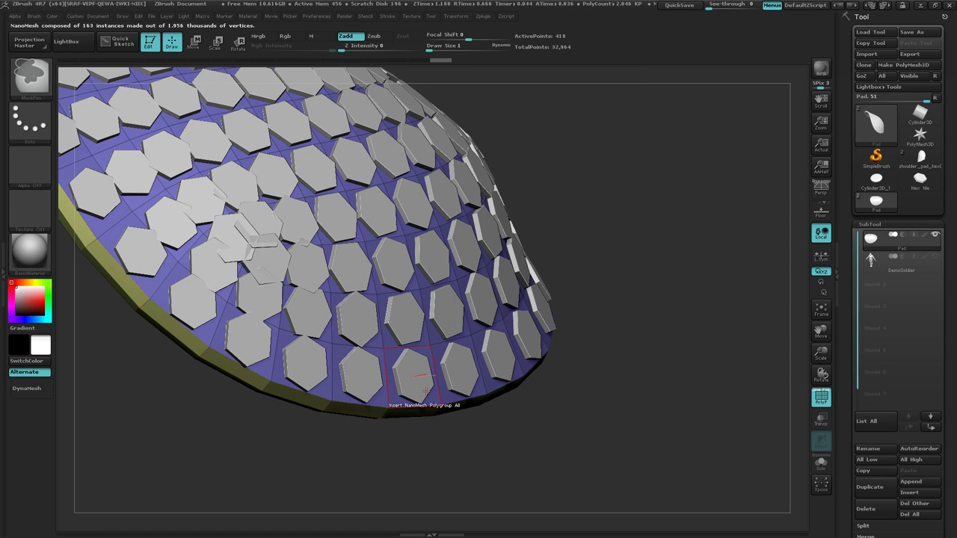
pyautogui.click(245, 378)
pyautogui.moveTo(222, 313); pyautogui.dragTo(193, 178)
pyautogui.moveTo(193, 177); pyautogui.dragTo(211, 404, button='right')
pyautogui.hotkey('ctrl', 'z')
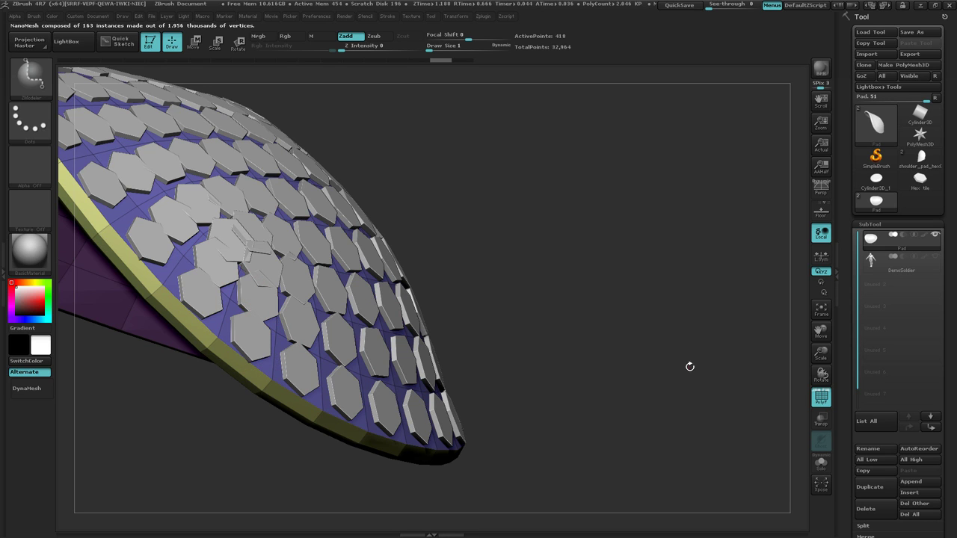
pyautogui.hotkey('ctrl', 'z')
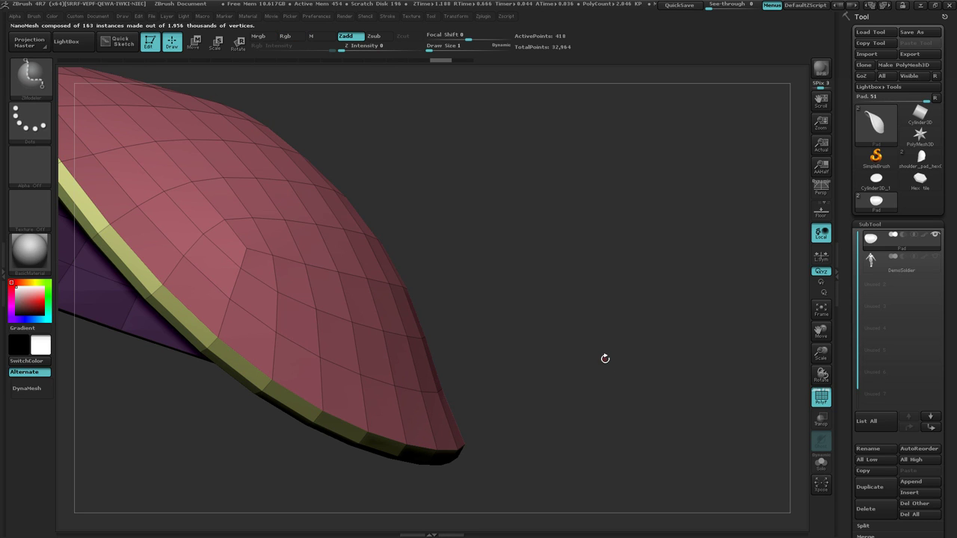
# Step: Insert hex tile NanoMeshes at a size of about 0.38 on every polygon of the pad's outer polygroup
pyautogui.moveTo(604, 359); pyautogui.dragTo(581, 373)
pyautogui.moveTo(581, 373)
pyautogui.keyDown('ctrl'); pyautogui.mouseDown(button='right')
pyautogui.moveTo(600, 414)
pyautogui.moveTo(523, 402)
pyautogui.moveTo(523, 383)
pyautogui.moveTo(675, 370)
pyautogui.moveTo(638, 361)
pyautogui.moveTo(643, 384)
pyautogui.moveTo(629, 393)
pyautogui.mouseUp(button='right'); pyautogui.keyUp('ctrl')
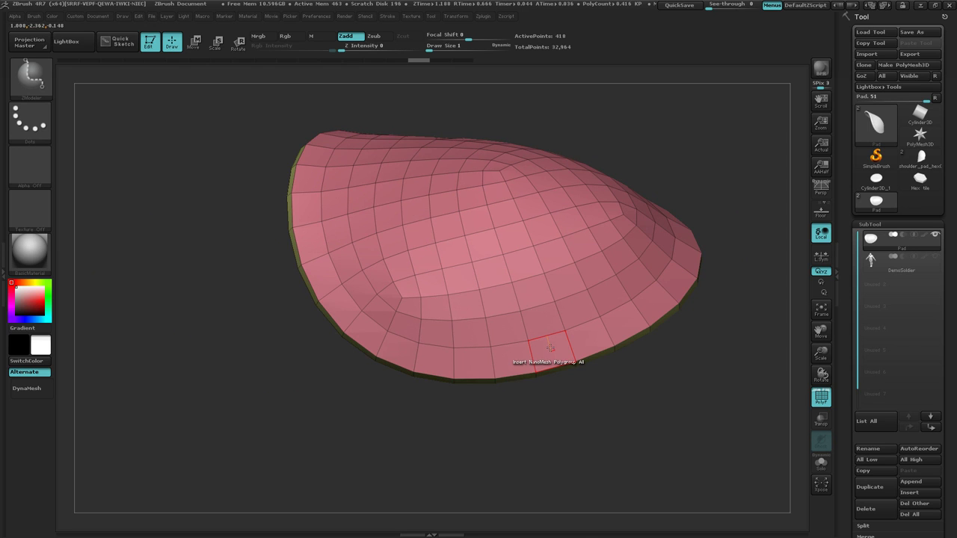
pyautogui.moveTo(550, 347); pyautogui.dragTo(540, 271)
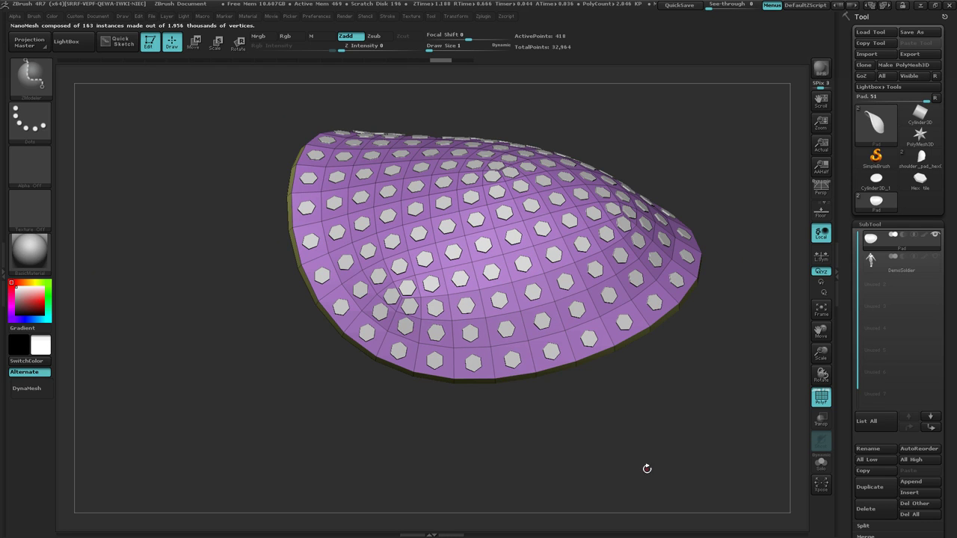
# Step: Open the pad's NanoMesh settings and switch the hex tiles to Fit mode
pyautogui.moveTo(955, 408); pyautogui.dragTo(940, 252)
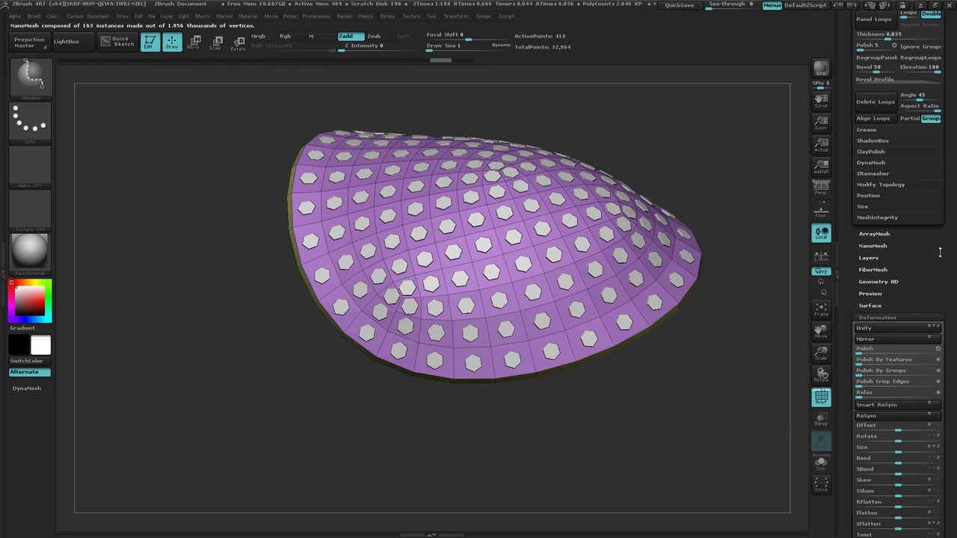
pyautogui.click(873, 246)
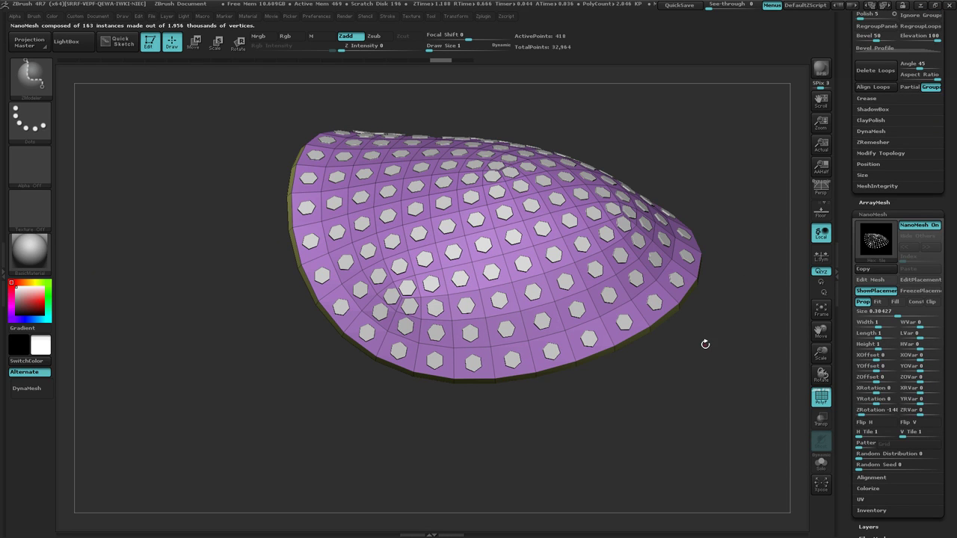
pyautogui.moveTo(705, 344); pyautogui.dragTo(722, 421)
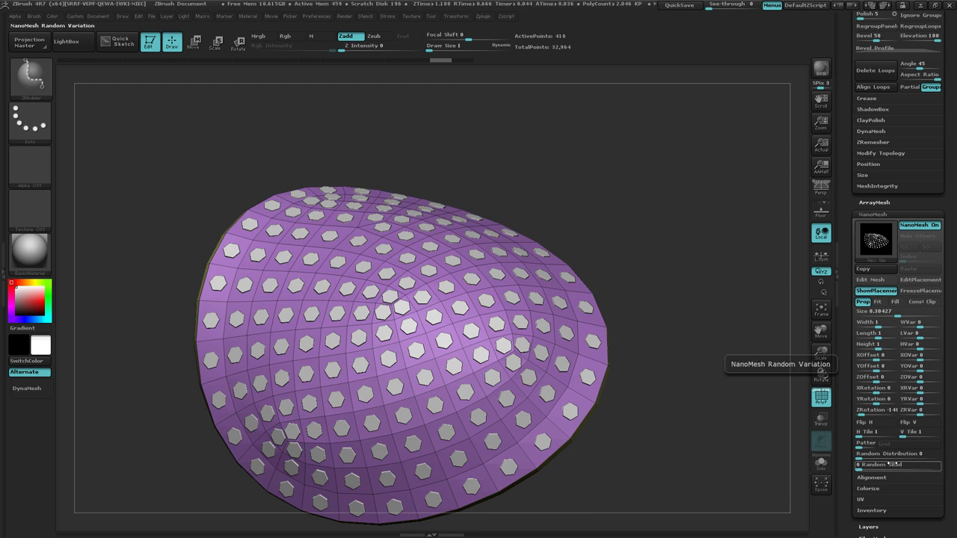
pyautogui.moveTo(660, 421); pyautogui.dragTo(679, 388)
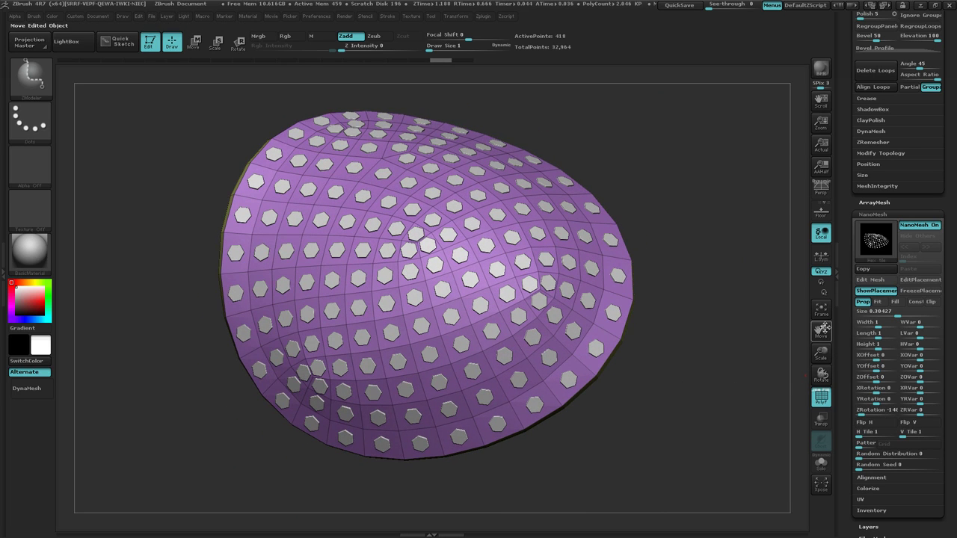
pyautogui.click(878, 302)
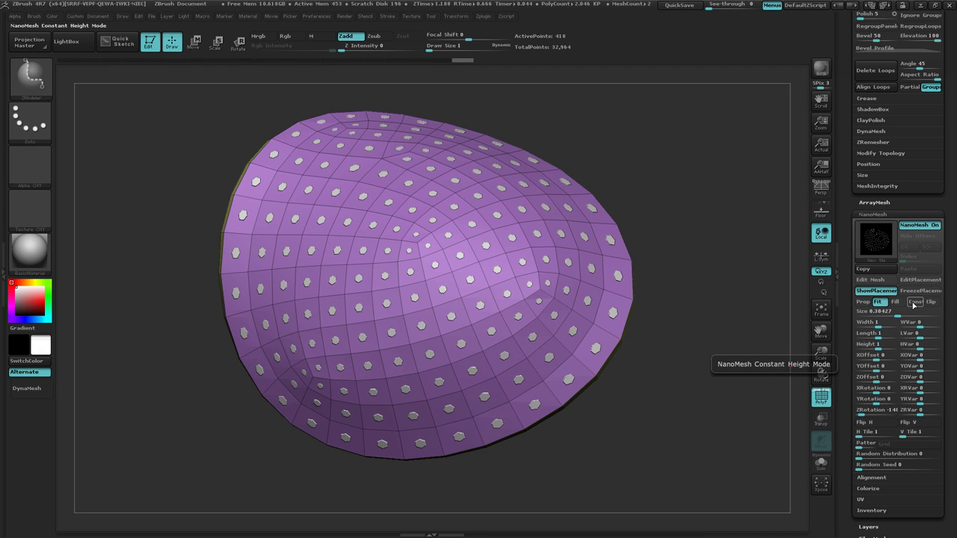
# Step: Set the NanoMesh tiles' Size to about 0.966 and their Height to about 2.82
pyautogui.press('ctrl')
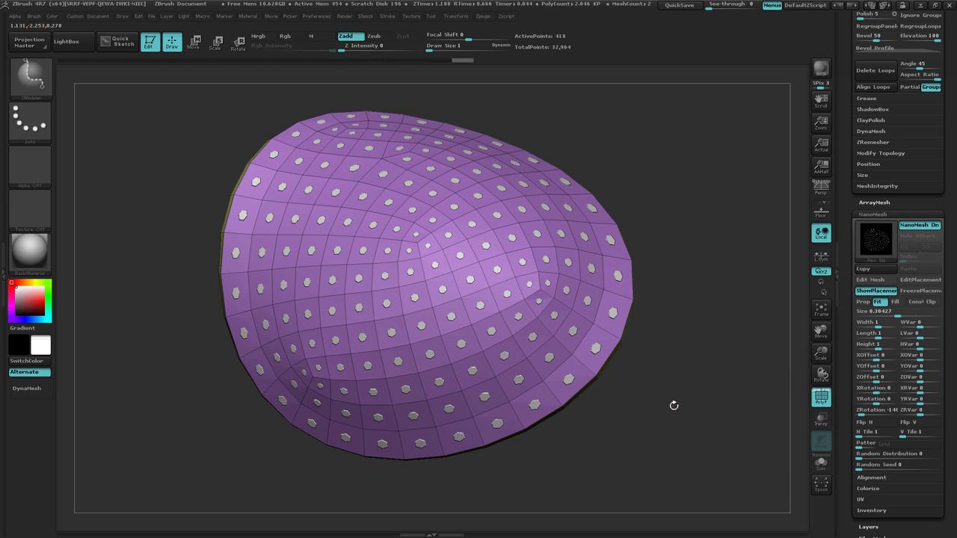
pyautogui.moveTo(673, 404)
pyautogui.keyDown('ctrl'); pyautogui.mouseDown(button='right')
pyautogui.moveTo(675, 394)
pyautogui.moveTo(641, 393)
pyautogui.moveTo(675, 387)
pyautogui.mouseUp(button='right'); pyautogui.keyUp('ctrl')
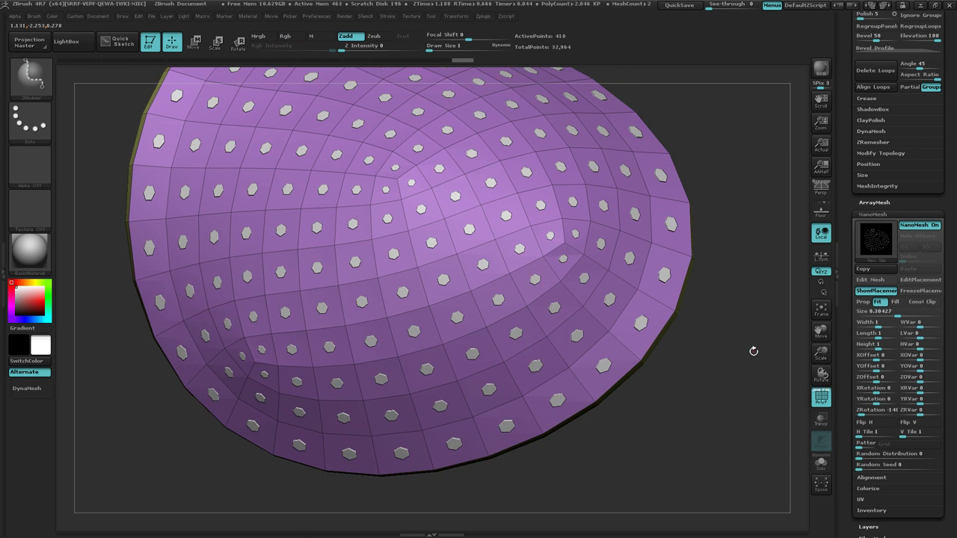
pyautogui.moveTo(875, 313); pyautogui.dragTo(910, 315)
pyautogui.moveTo(711, 430); pyautogui.dragTo(718, 346)
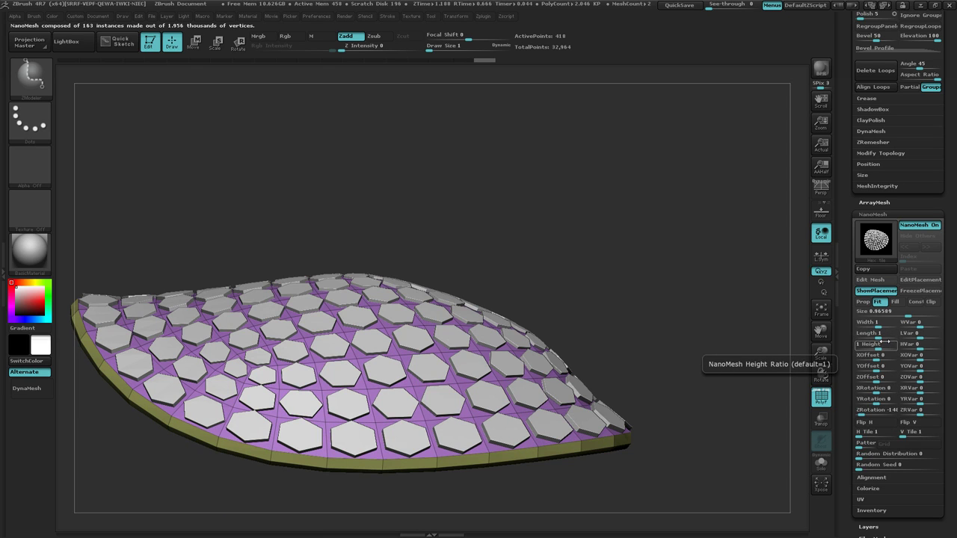
pyautogui.moveTo(887, 343); pyautogui.dragTo(885, 347)
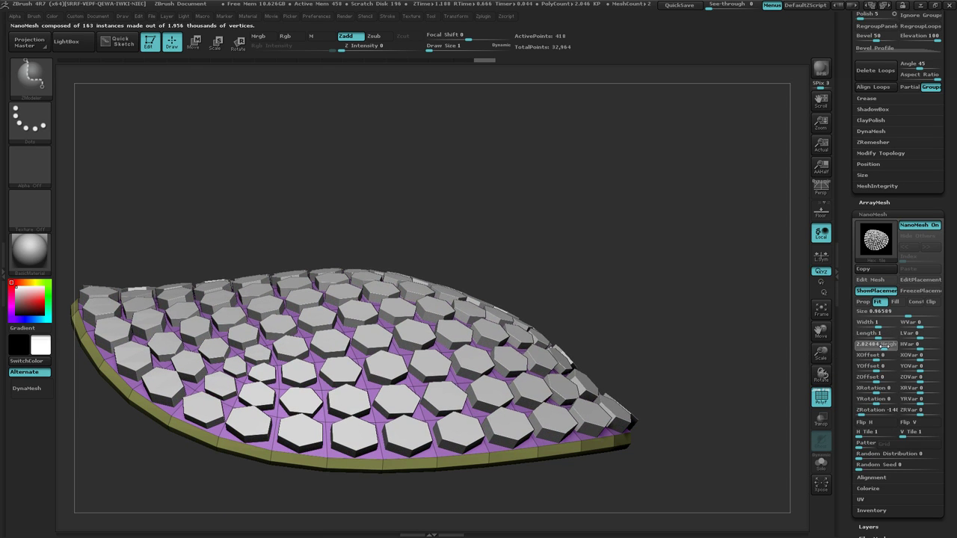
# Step: Turn off the polyframe display and examine the hex tile coverage over the pad
pyautogui.moveTo(763, 389); pyautogui.dragTo(684, 438)
pyautogui.keyDown('ctrl'); pyautogui.moveTo(684, 438); pyautogui.dragTo(539, 400, button='right'); pyautogui.keyUp('ctrl')
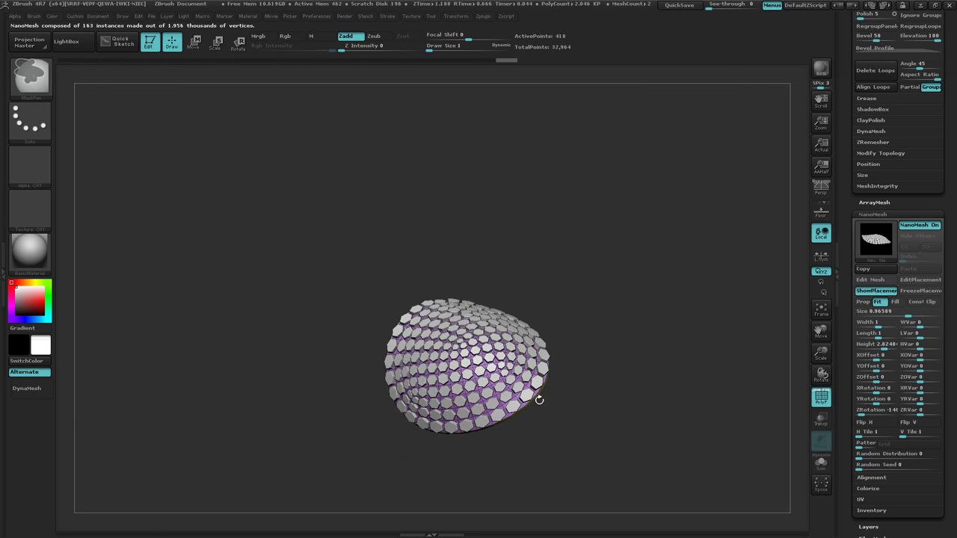
pyautogui.moveTo(540, 401); pyautogui.dragTo(590, 412)
pyautogui.hotkey('shift', 'f')
pyautogui.moveTo(584, 375); pyautogui.dragTo(591, 440)
pyautogui.moveTo(549, 447)
pyautogui.keyDown('ctrl'); pyautogui.mouseDown(button='right')
pyautogui.moveTo(675, 387)
pyautogui.moveTo(643, 382)
pyautogui.mouseUp(button='right'); pyautogui.keyUp('ctrl')
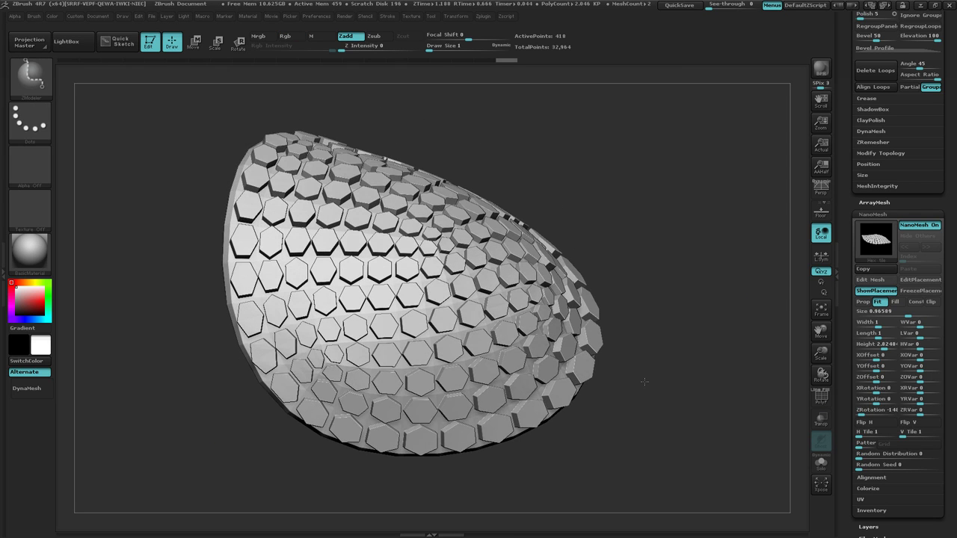
pyautogui.keyDown('ctrl'); pyautogui.moveTo(598, 430); pyautogui.dragTo(656, 408, button='right'); pyautogui.keyUp('ctrl')
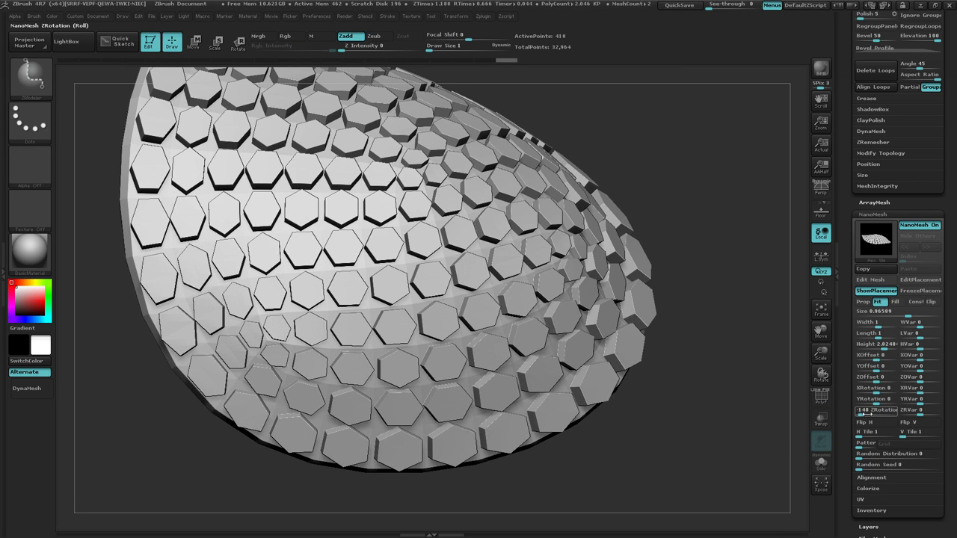
# Step: Try a ZRotation of 0 on the NanoMesh tiles and undo the change
pyautogui.moveTo(874, 412)
pyautogui.mouseDown()
pyautogui.moveTo(858, 413)
pyautogui.moveTo(876, 410)
pyautogui.mouseUp()
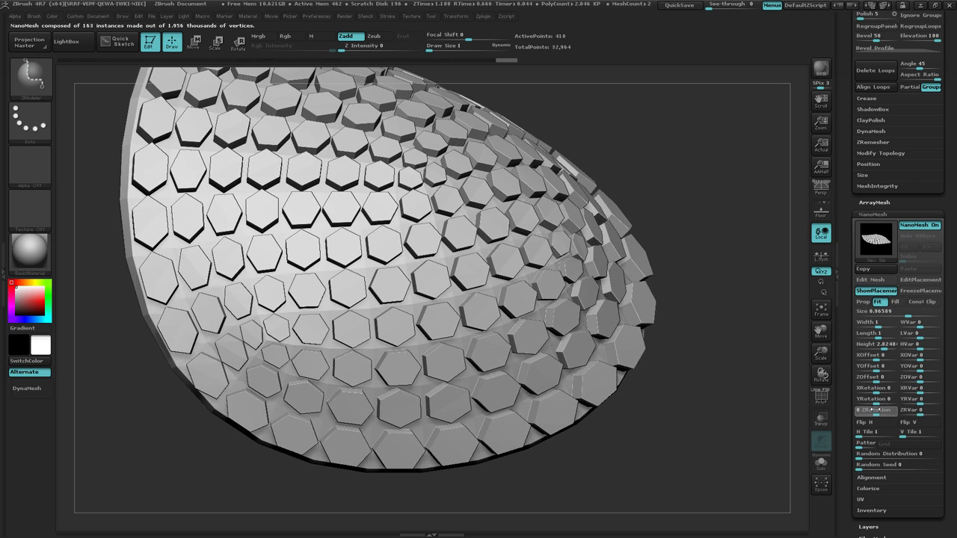
pyautogui.hotkey('ctrl', 'z')
pyautogui.moveTo(692, 419)
pyautogui.mouseDown(button='right')
pyautogui.moveTo(655, 417)
pyautogui.moveTo(634, 430)
pyautogui.moveTo(638, 442)
pyautogui.mouseUp(button='right')
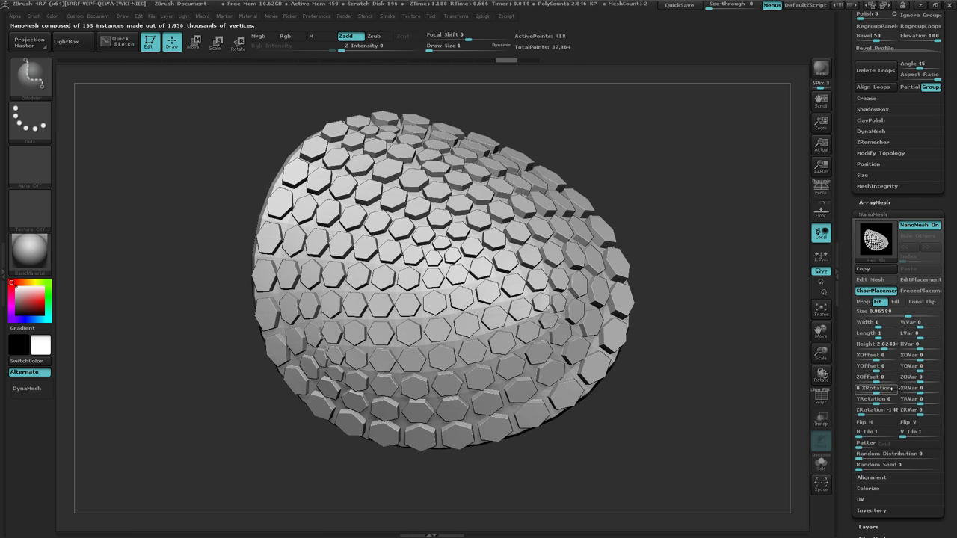
# Step: Set the NanoMesh tiles' ZRotation to -87
pyautogui.moveTo(862, 415); pyautogui.dragTo(869, 414)
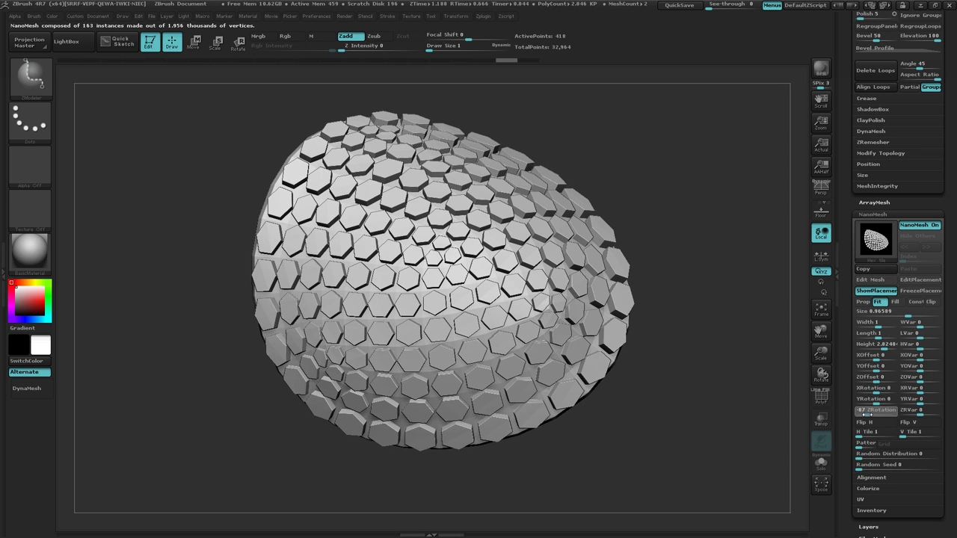
pyautogui.moveTo(687, 427)
pyautogui.mouseDown()
pyautogui.moveTo(667, 436)
pyautogui.moveTo(693, 409)
pyautogui.moveTo(682, 429)
pyautogui.mouseUp()
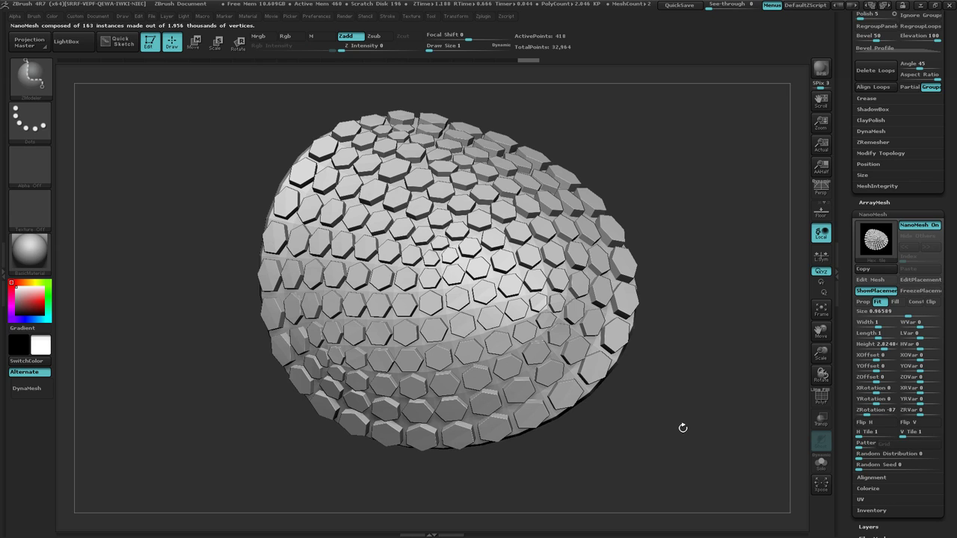
pyautogui.hotkey('ctrl', 'z')
pyautogui.moveTo(685, 423); pyautogui.dragTo(695, 379)
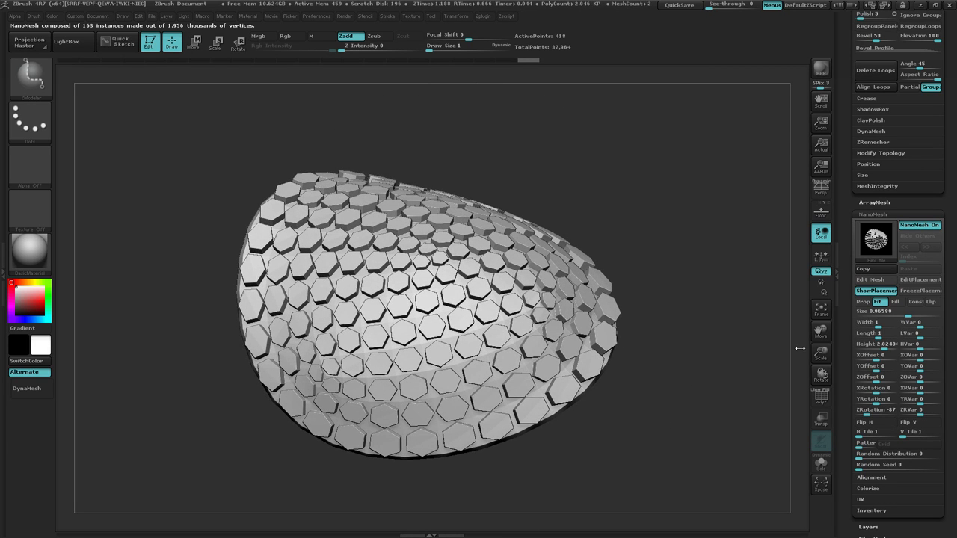
# Step: Try the Fill, constant height and clip border modes on the tiles, then return to plain Fit mode
pyautogui.click(896, 301)
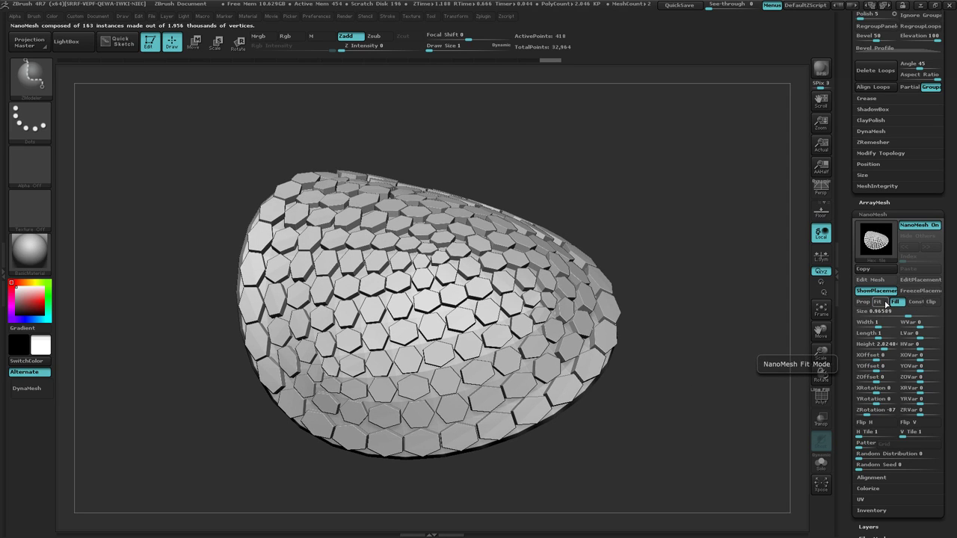
pyautogui.click(885, 302)
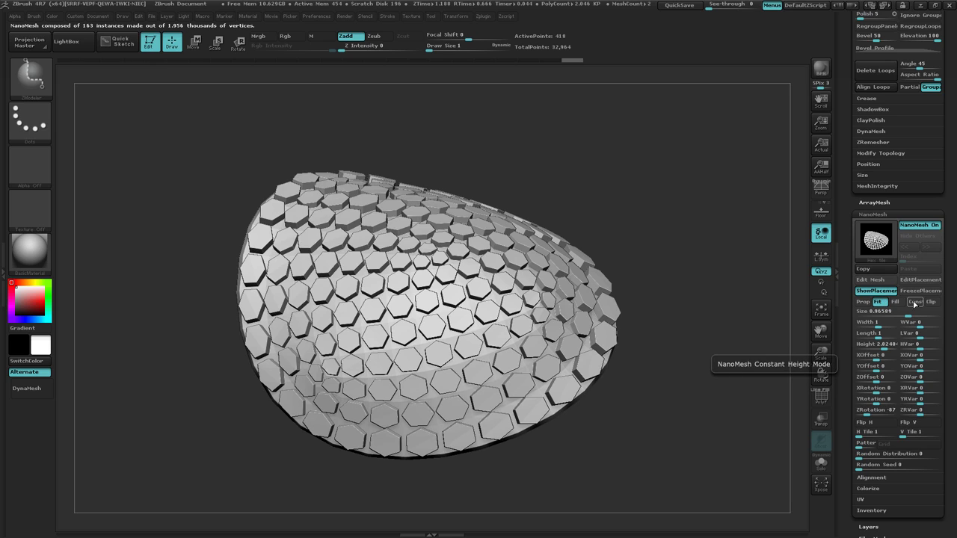
pyautogui.click(914, 302)
pyautogui.click(914, 303)
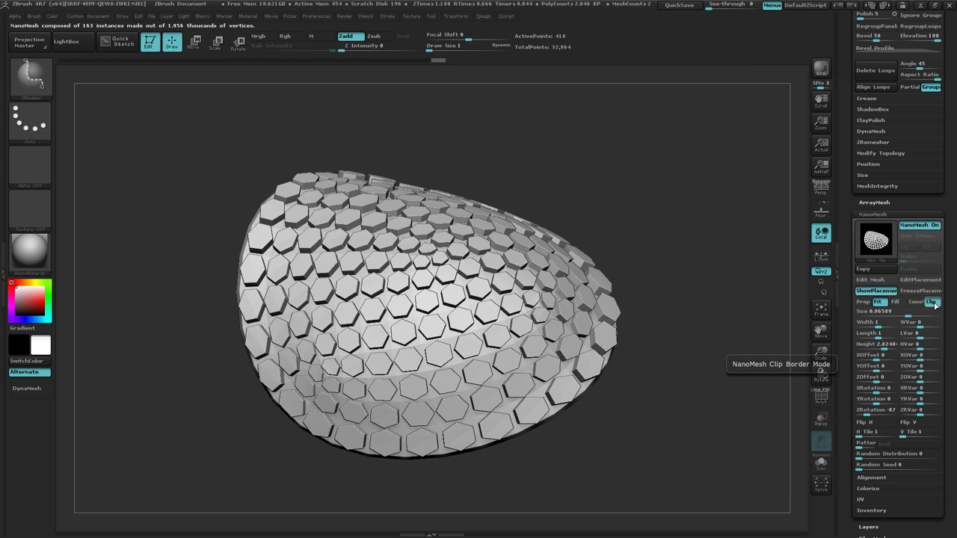
pyautogui.moveTo(691, 378); pyautogui.dragTo(685, 409)
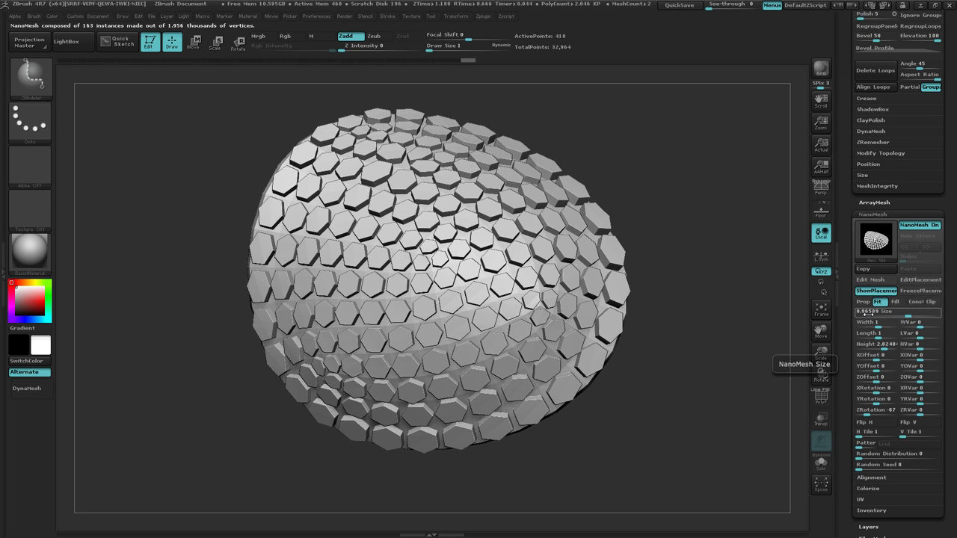
# Step: Set the NanoMesh tiles' Size to 1.23569, then switch clip border mode on and off again to compare
pyautogui.moveTo(909, 315); pyautogui.dragTo(910, 317)
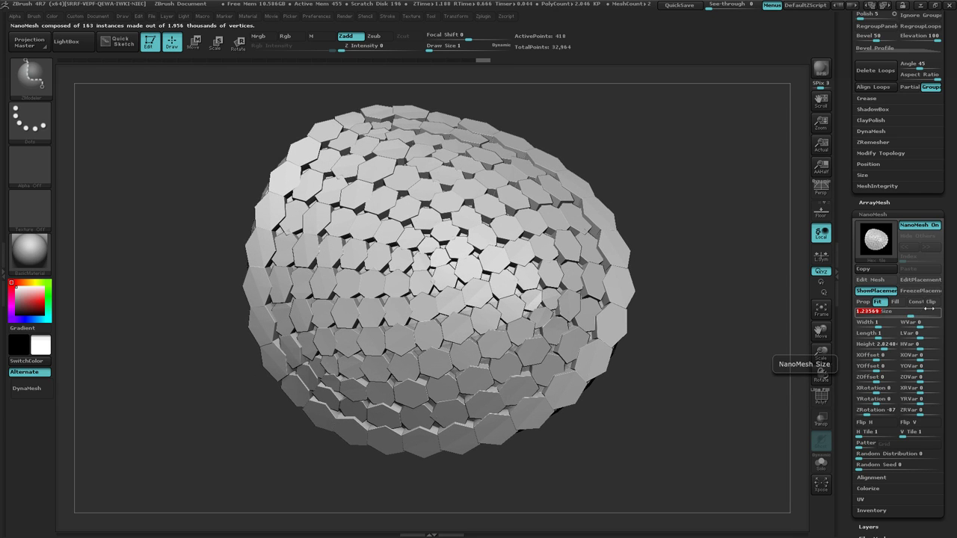
pyautogui.click(932, 302)
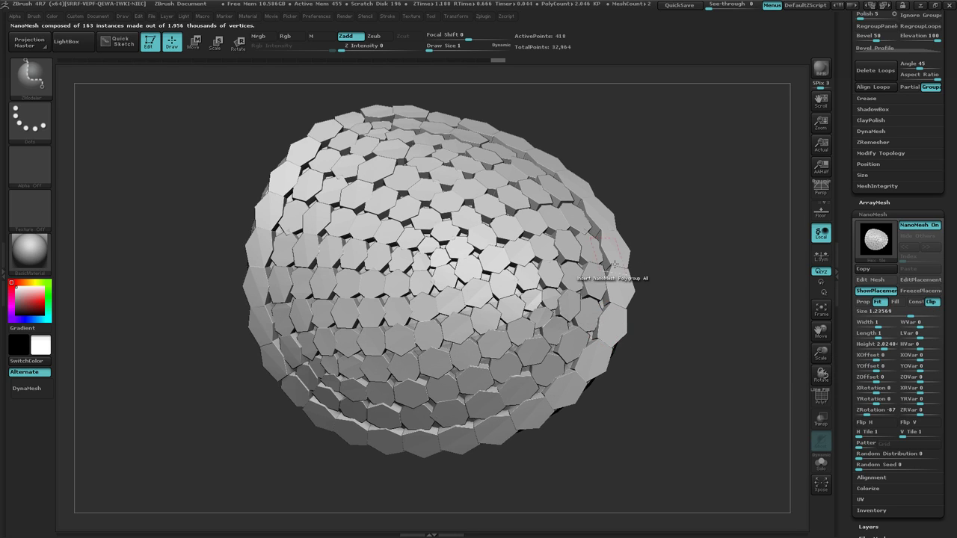
pyautogui.click(934, 305)
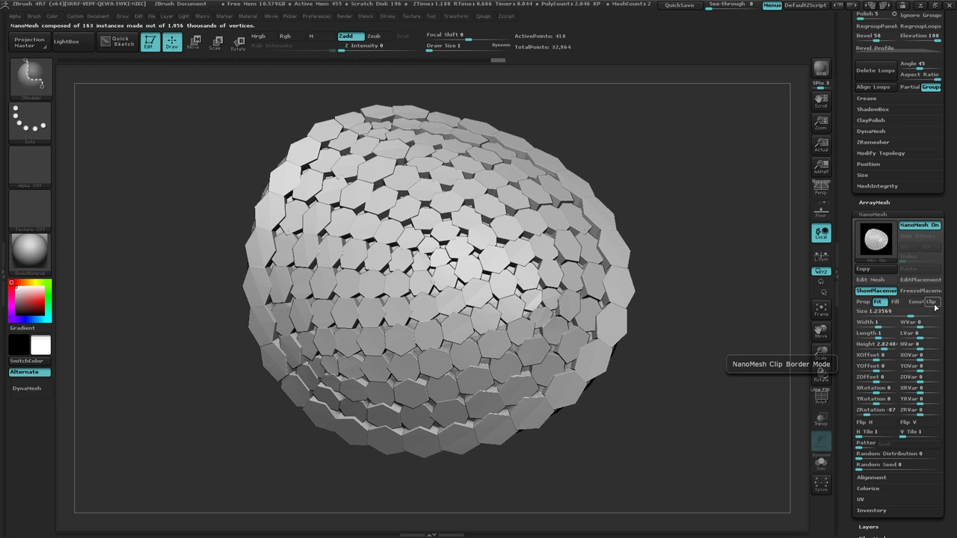
# Step: Compare Fill, constant height and Fit modes on the NanoMesh tiles, then undo the recent mode and Size changes
pyautogui.click(901, 302)
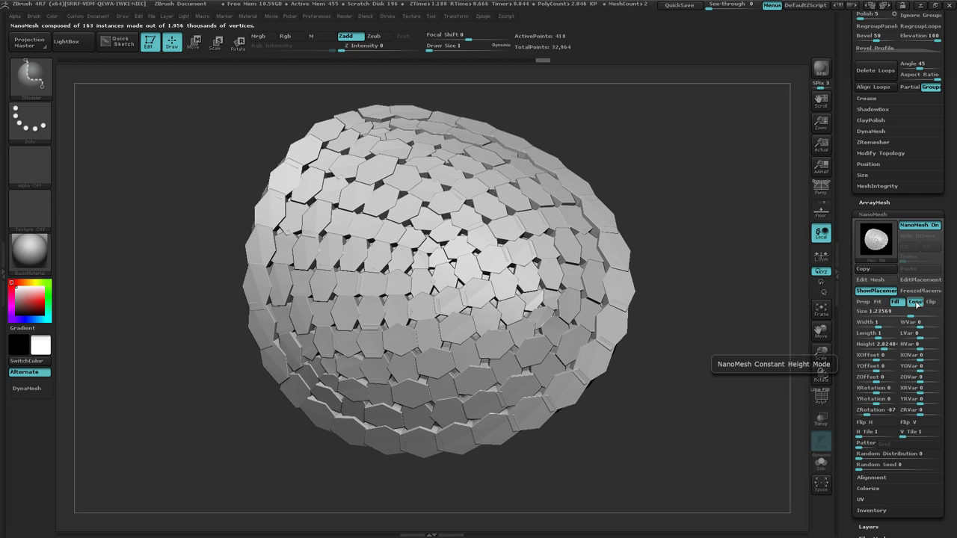
pyautogui.click(883, 302)
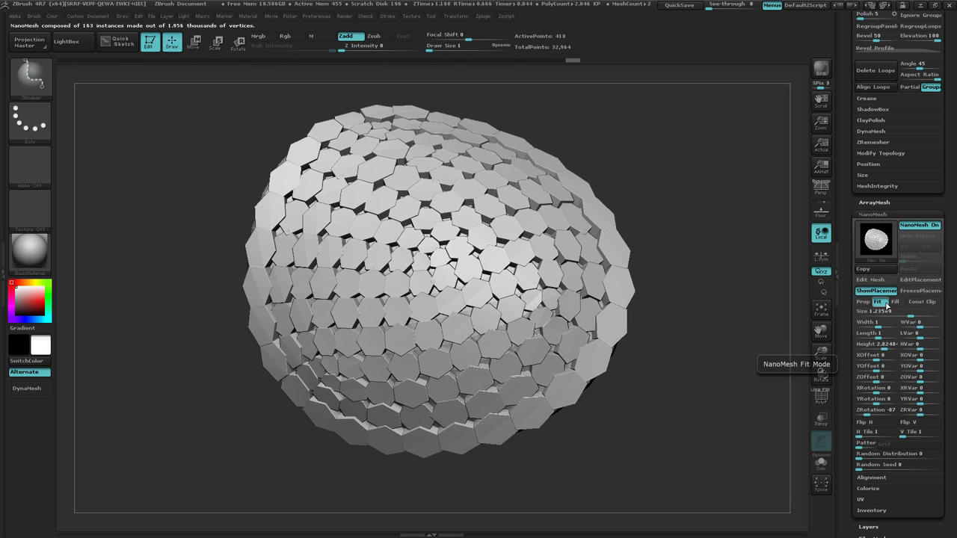
pyautogui.press('ctrl')
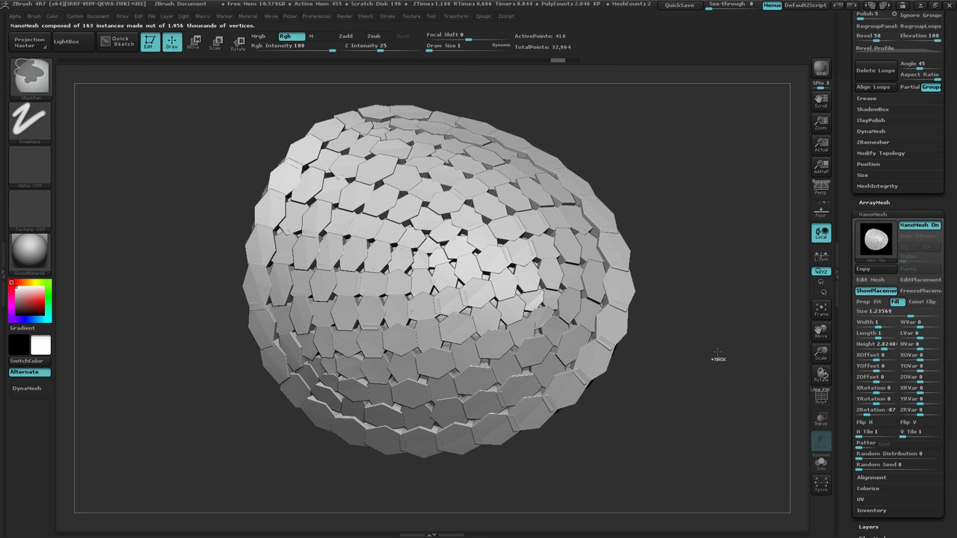
pyautogui.hotkey('ctrl', 'z')
pyautogui.hotkey('ctrl', 'z')
pyautogui.hotkey('ctrl', 'z')
pyautogui.hotkey('ctrl', 'z')
pyautogui.hotkey('ctrl', 'z')
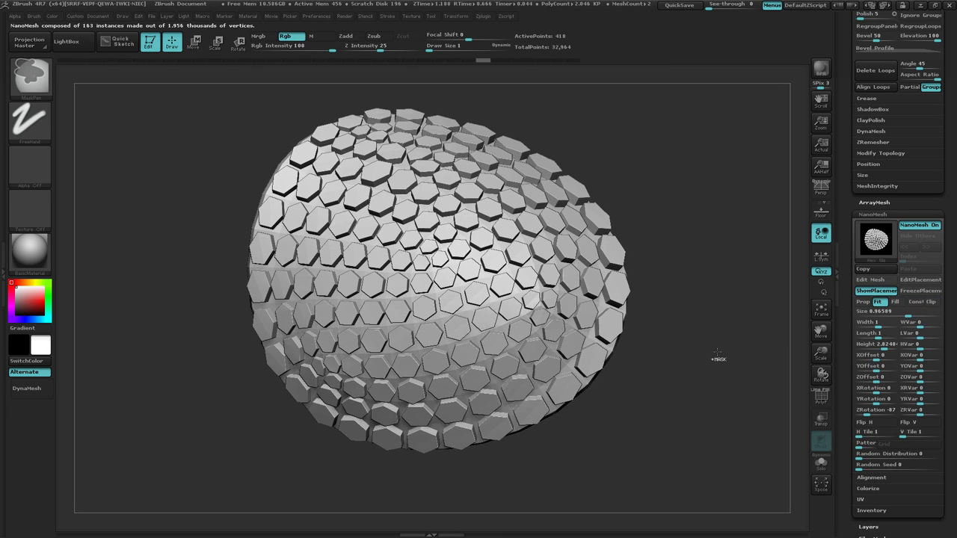
# Step: Set the NanoMesh tiles' Size to 1.12137 in Fit mode and turn on perspective view
pyautogui.moveTo(696, 365); pyautogui.dragTo(687, 349)
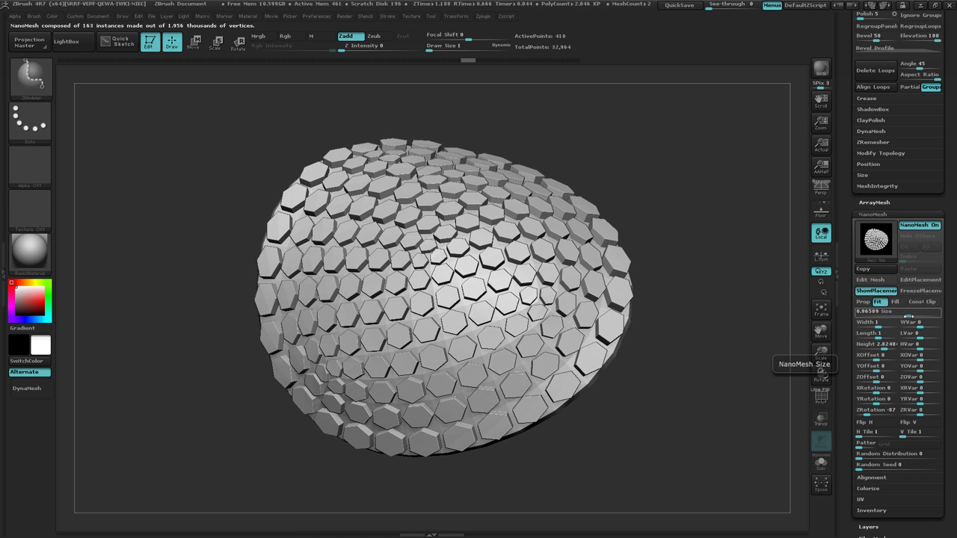
pyautogui.moveTo(908, 316); pyautogui.dragTo(910, 317)
pyautogui.moveTo(731, 388)
pyautogui.mouseDown()
pyautogui.moveTo(679, 342)
pyautogui.moveTo(698, 364)
pyautogui.moveTo(688, 359)
pyautogui.moveTo(721, 360)
pyautogui.moveTo(719, 386)
pyautogui.mouseUp()
pyautogui.click(822, 192)
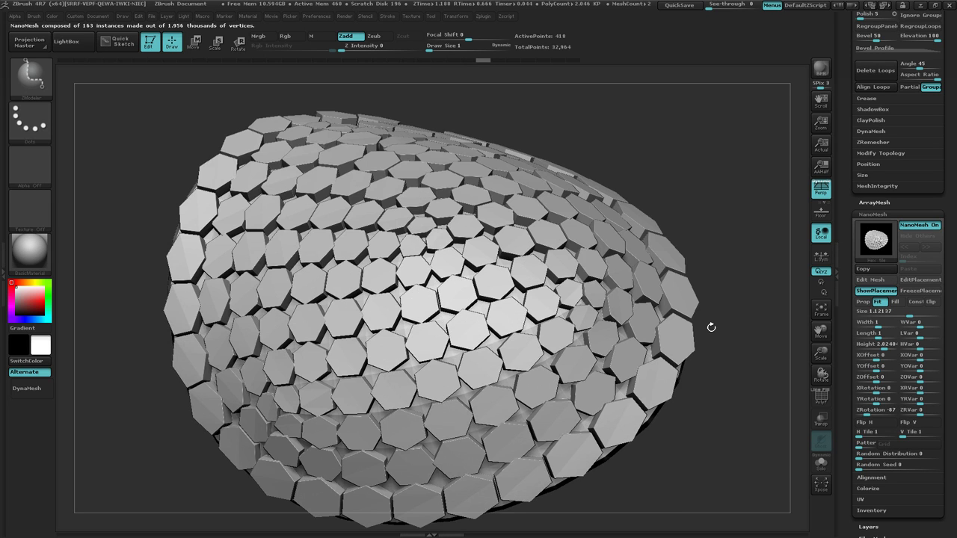
pyautogui.keyDown('ctrl'); pyautogui.moveTo(722, 423); pyautogui.dragTo(652, 386, button='right'); pyautogui.keyUp('ctrl')
pyautogui.moveTo(652, 386)
pyautogui.mouseDown()
pyautogui.moveTo(664, 412)
pyautogui.moveTo(661, 430)
pyautogui.moveTo(650, 402)
pyautogui.moveTo(653, 432)
pyautogui.moveTo(640, 396)
pyautogui.moveTo(650, 325)
pyautogui.moveTo(606, 353)
pyautogui.moveTo(615, 360)
pyautogui.mouseUp()
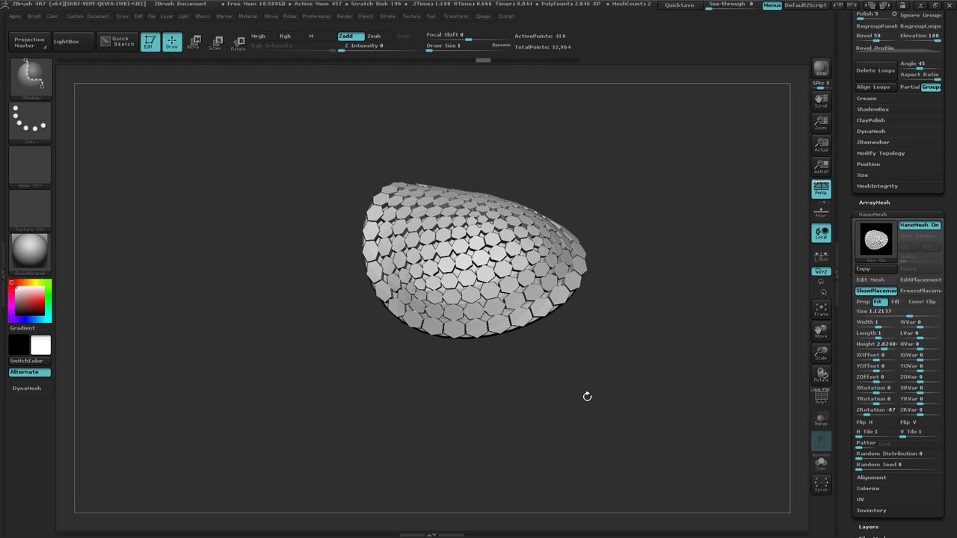
pyautogui.hotkey('alt', 'Tab')
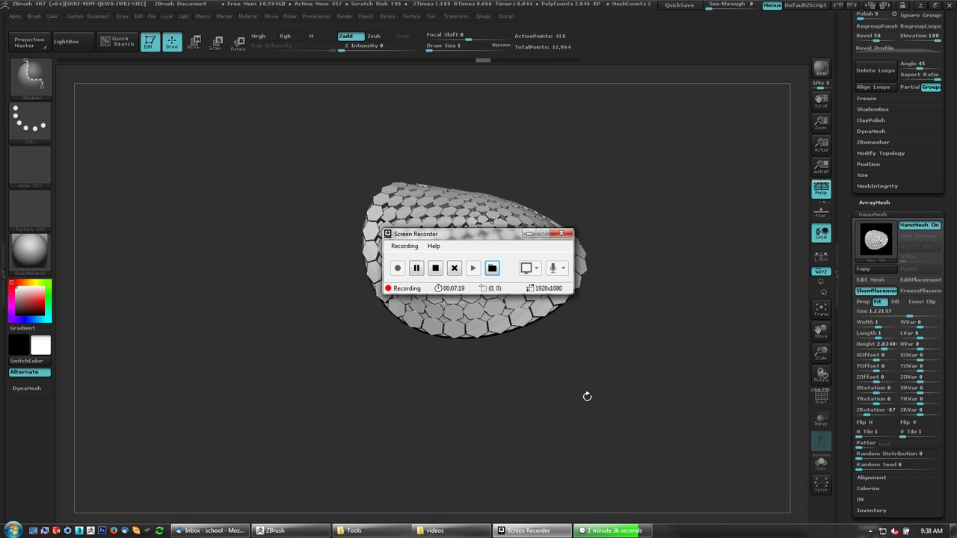
pyautogui.hotkey('alt', 'Tab')
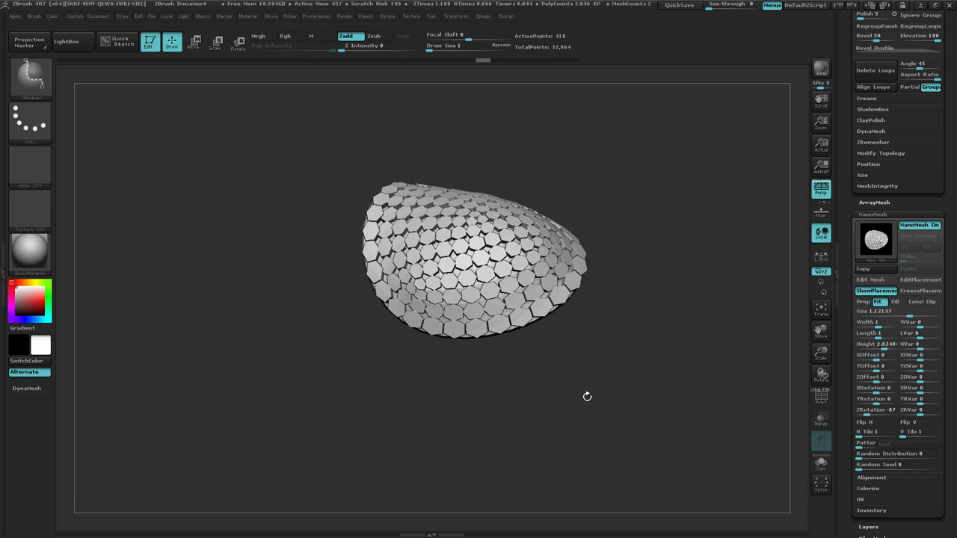
pyautogui.moveTo(589, 397)
pyautogui.mouseDown(button='right')
pyautogui.moveTo(561, 396)
pyautogui.moveTo(687, 357)
pyautogui.mouseUp(button='right')
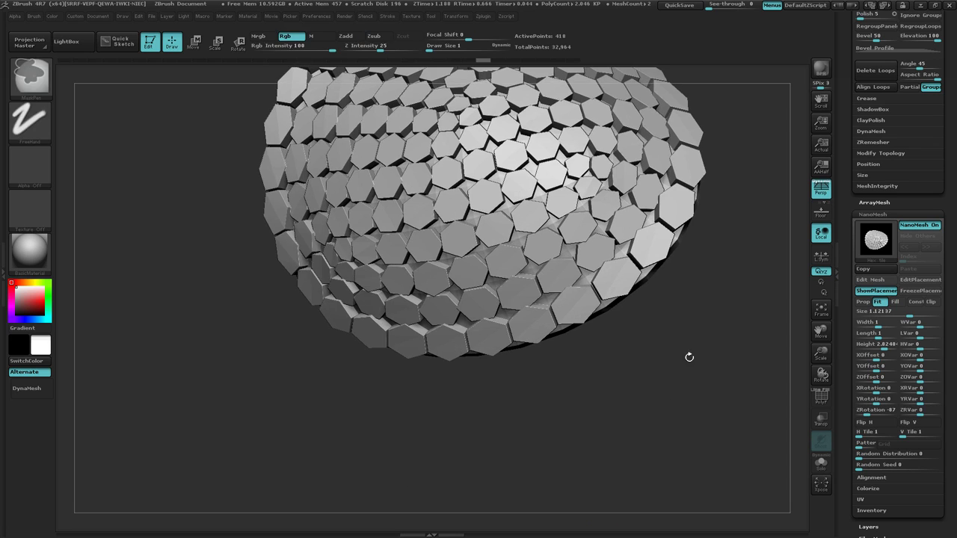
pyautogui.moveTo(652, 335); pyautogui.dragTo(680, 391)
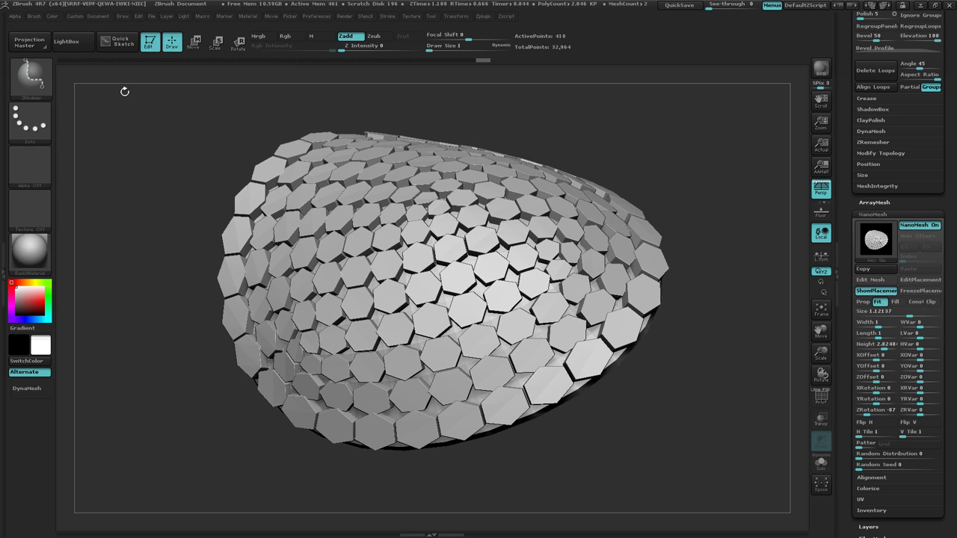
# Step: Enable Mrgb and fill the shoulder pad object with the current white color and material
pyautogui.click(265, 36)
pyautogui.click(52, 16)
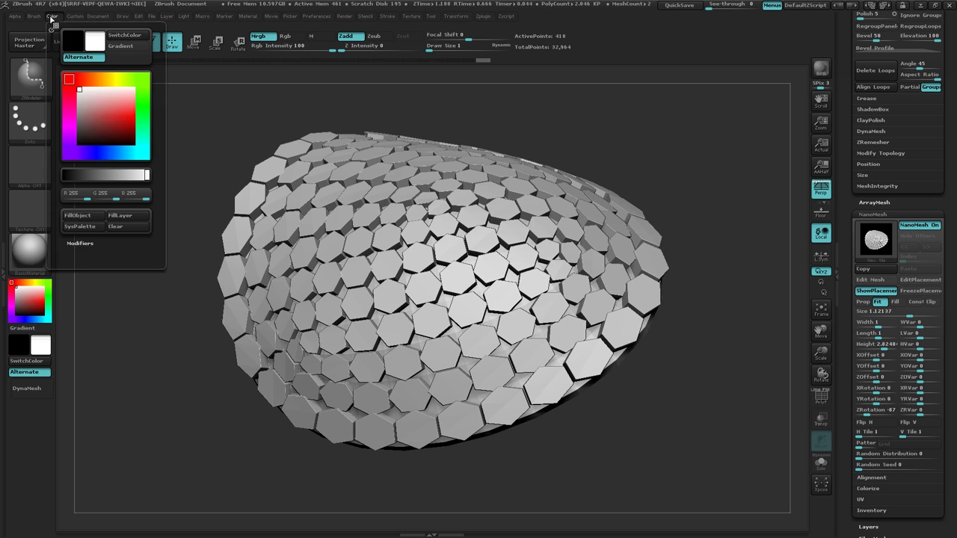
pyautogui.click(82, 215)
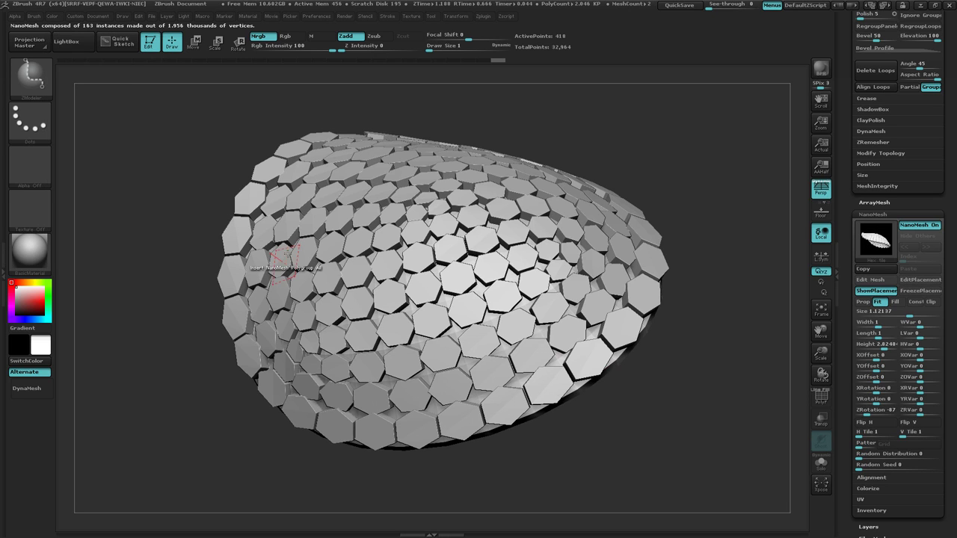
pyautogui.moveTo(211, 263); pyautogui.dragTo(320, 400)
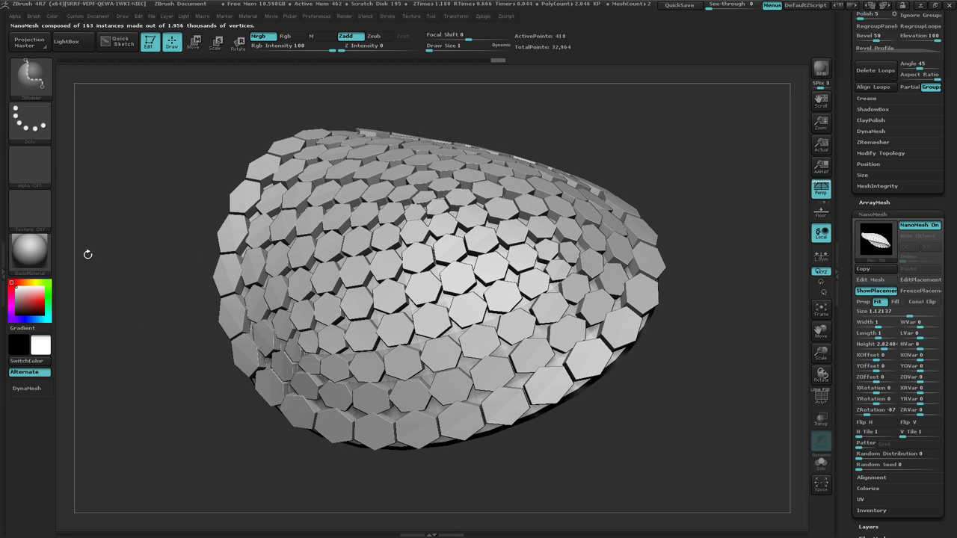
# Step: Switch the material to Chalk to preview it on the NanoMesh tiles
pyautogui.click(32, 257)
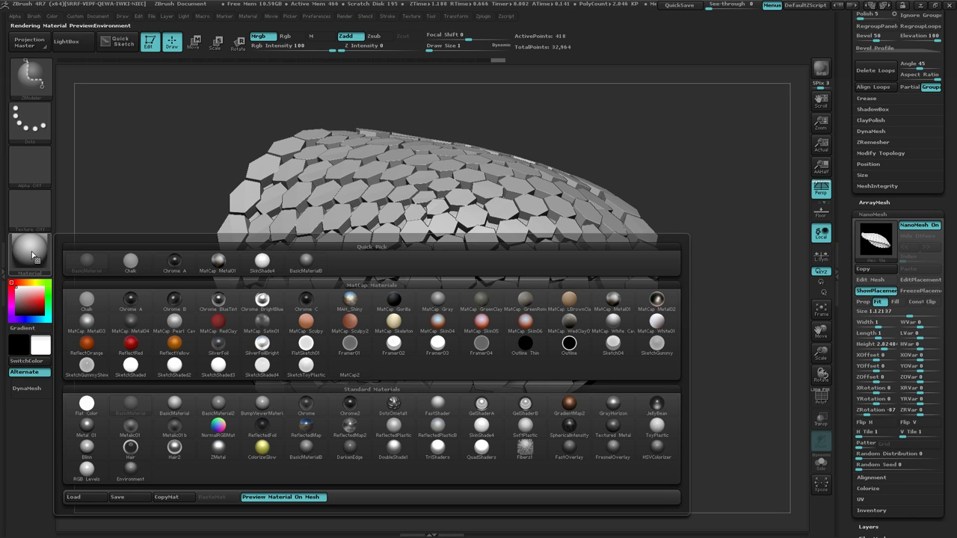
pyautogui.click(86, 299)
pyautogui.moveTo(160, 310)
pyautogui.mouseDown()
pyautogui.moveTo(169, 292)
pyautogui.moveTo(168, 313)
pyautogui.mouseUp()
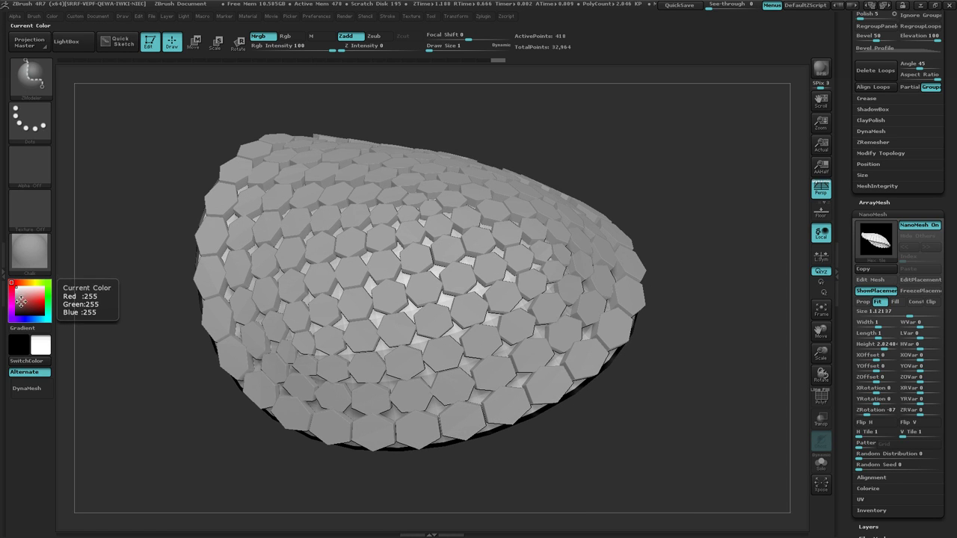
# Step: Pick a dark greyish purple and fill the NanoMesh tiles with it using the Colorize option UI Color
pyautogui.click(21, 302)
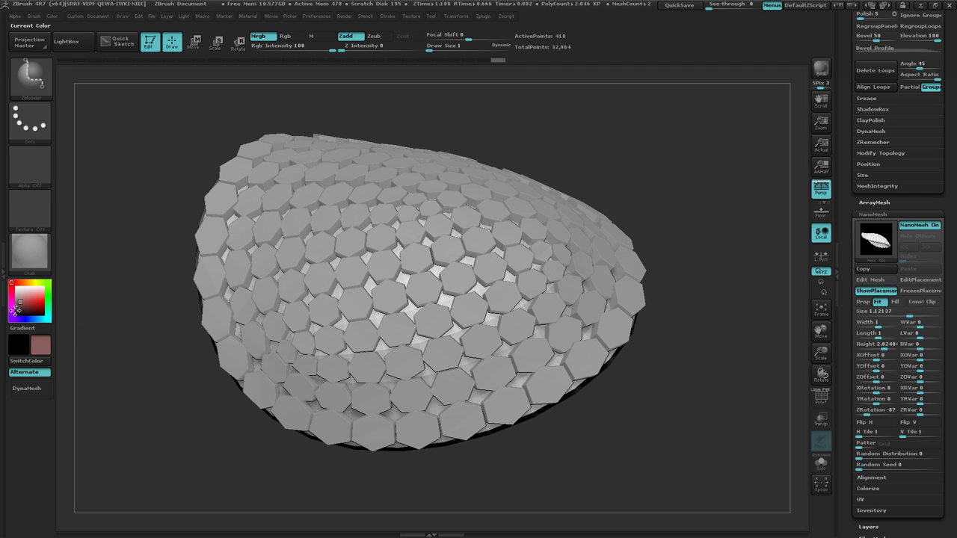
pyautogui.click(19, 319)
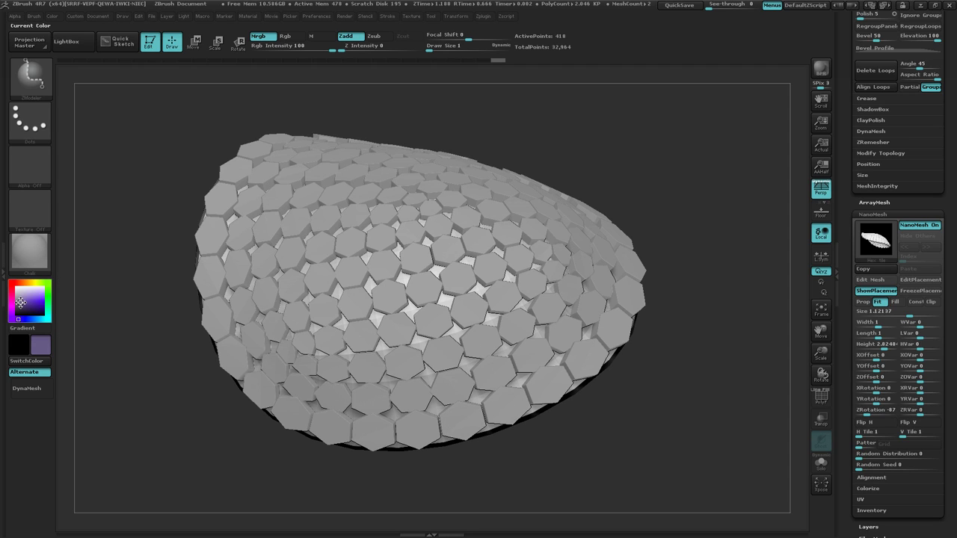
pyautogui.moveTo(643, 313); pyautogui.dragTo(663, 340)
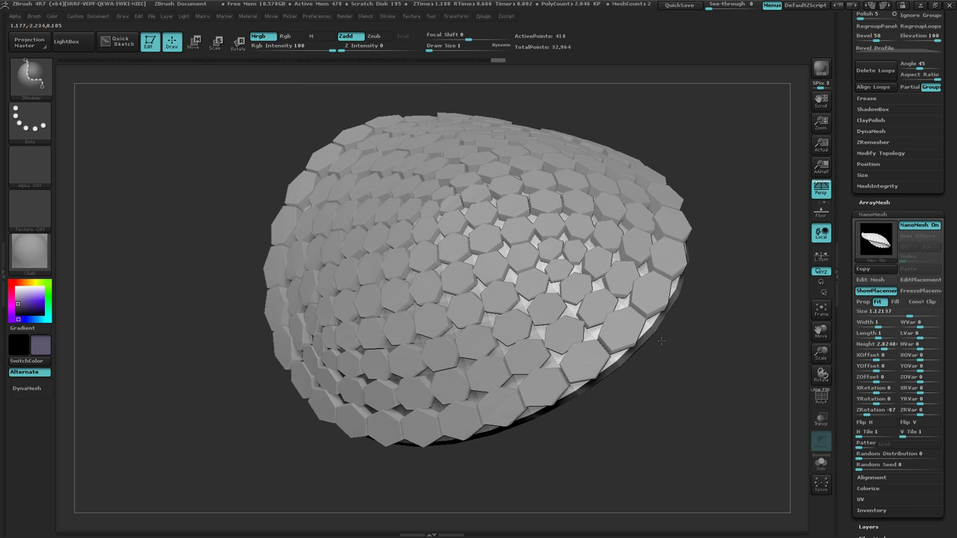
pyautogui.scroll(-3, 947, 410)
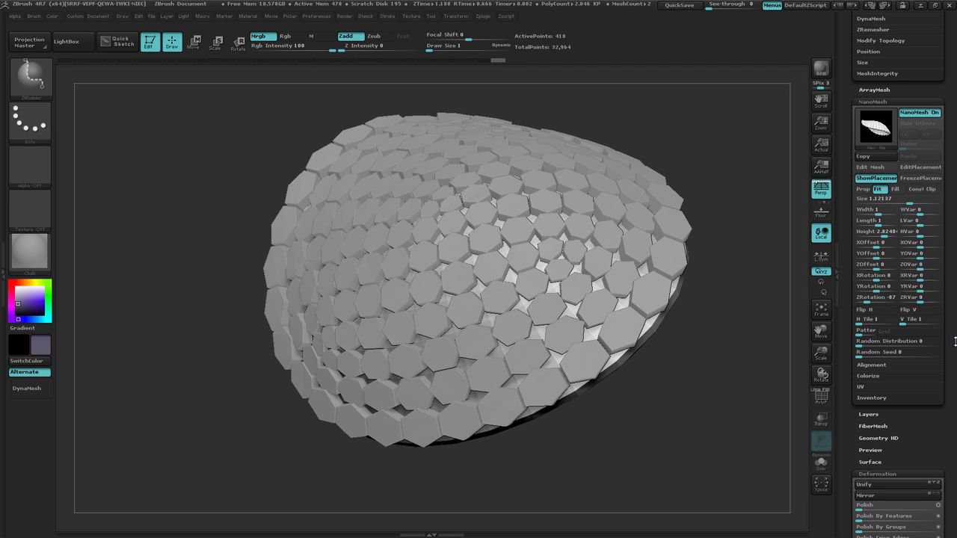
pyautogui.click(870, 376)
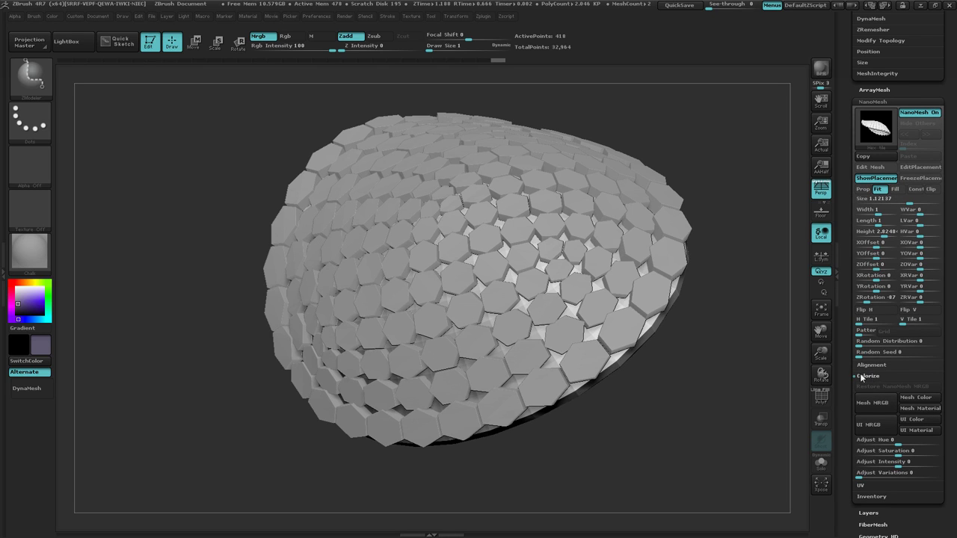
pyautogui.moveTo(951, 375); pyautogui.dragTo(955, 306)
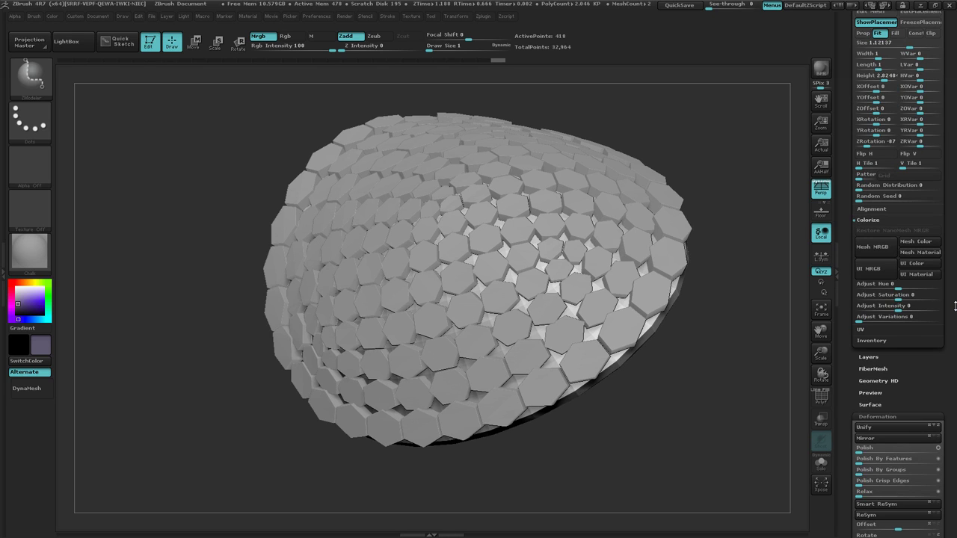
pyautogui.click(928, 265)
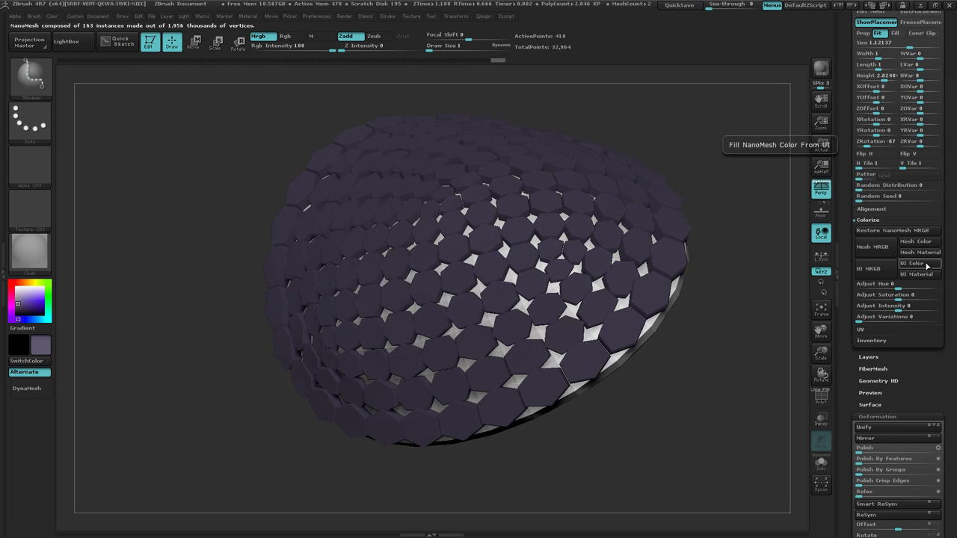
pyautogui.moveTo(242, 466); pyautogui.dragTo(218, 373)
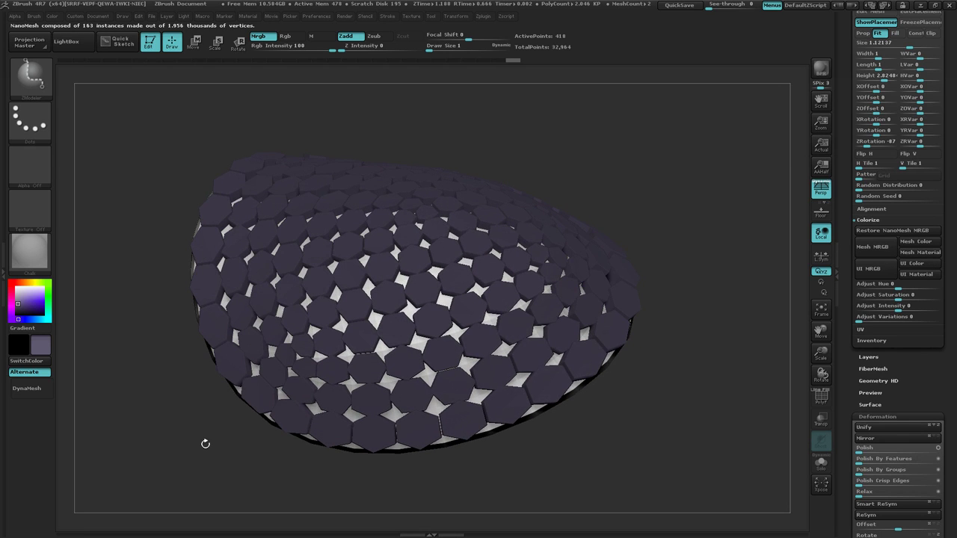
pyautogui.moveTo(205, 443)
pyautogui.mouseDown()
pyautogui.moveTo(220, 414)
pyautogui.moveTo(189, 419)
pyautogui.moveTo(194, 447)
pyautogui.moveTo(203, 442)
pyautogui.mouseUp()
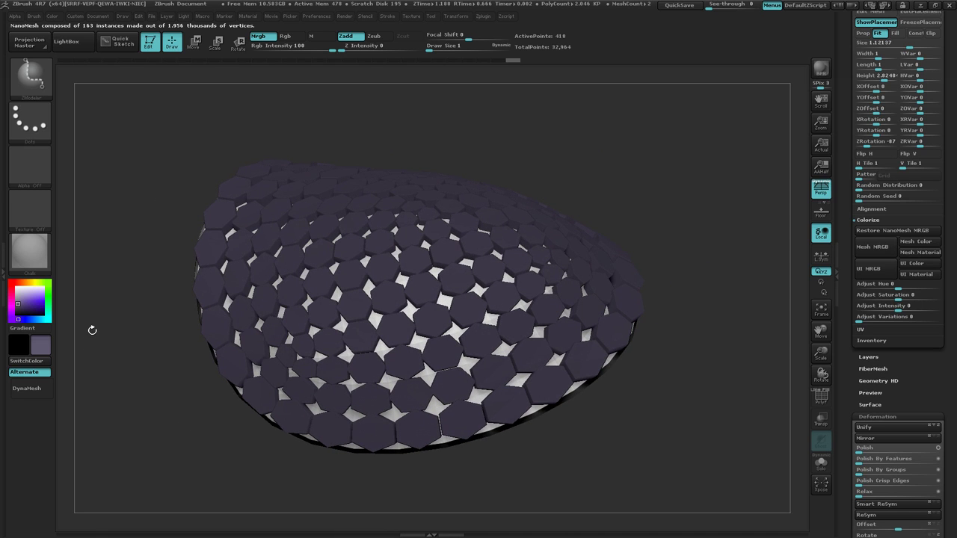
# Step: Lighten the color to a pale lavender (R 176, G 169, B 194) and refill the NanoMesh tiles with UI Color
pyautogui.moveTo(19, 298); pyautogui.dragTo(19, 294)
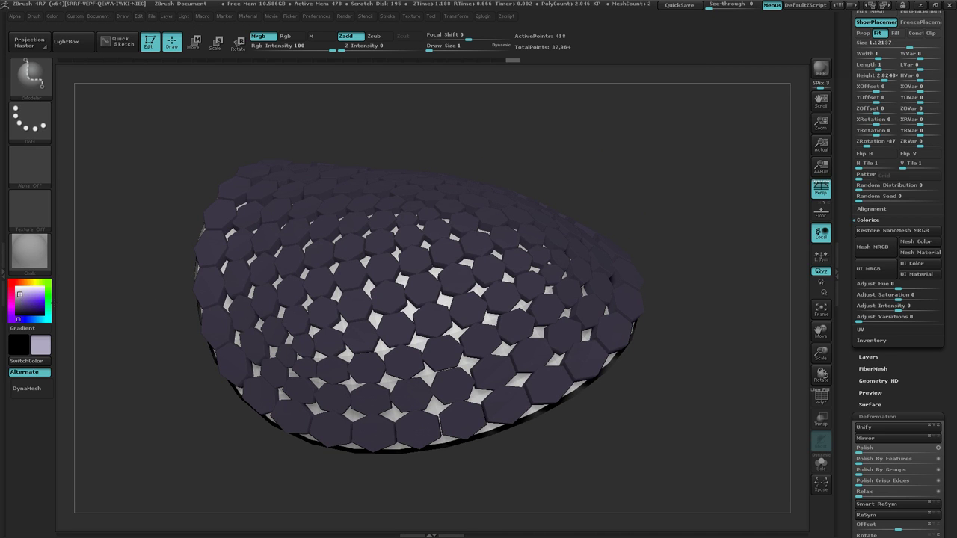
pyautogui.click(932, 264)
pyautogui.moveTo(610, 406); pyautogui.dragTo(627, 436)
pyautogui.keyDown('ctrl'); pyautogui.moveTo(627, 436); pyautogui.dragTo(565, 412, button='right'); pyautogui.keyUp('ctrl')
pyautogui.moveTo(565, 412); pyautogui.dragTo(156, 95)
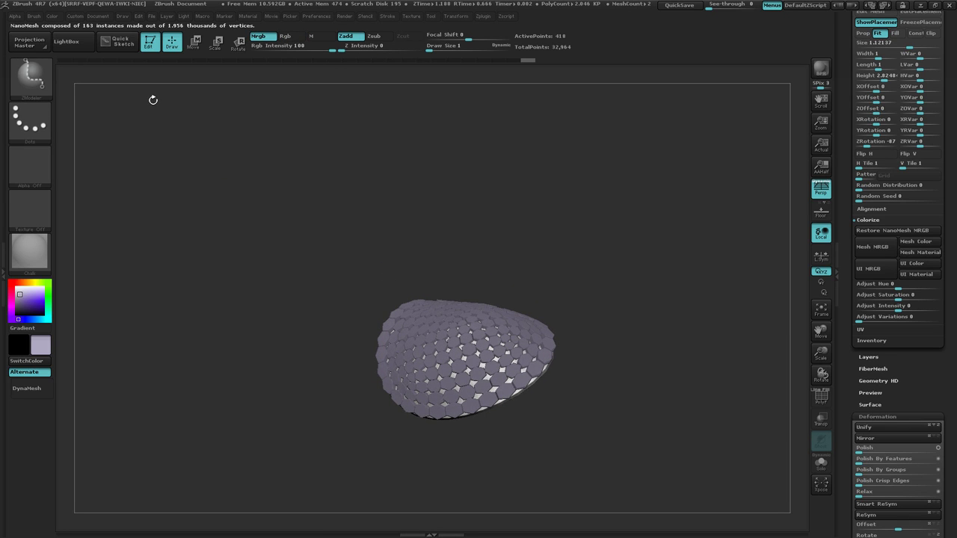
# Step: Switch the material to BasicMaterial, fill the whole object with the current lavender, and dismiss the timer popup
pyautogui.click(34, 252)
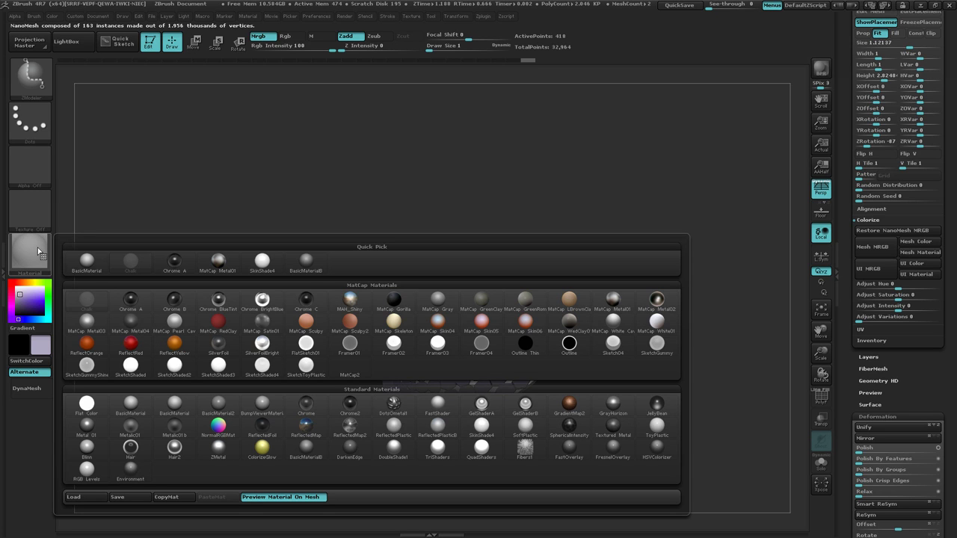
pyautogui.click(91, 264)
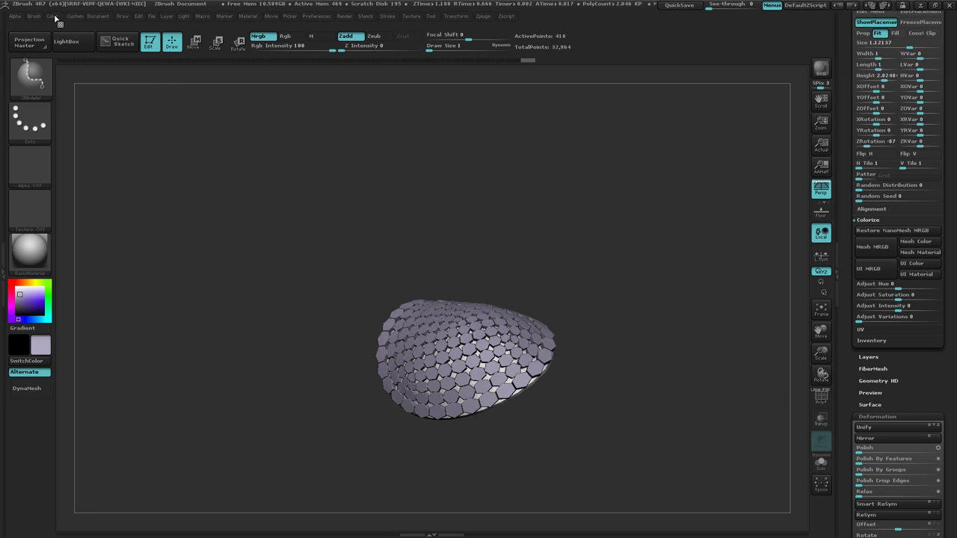
pyautogui.click(54, 16)
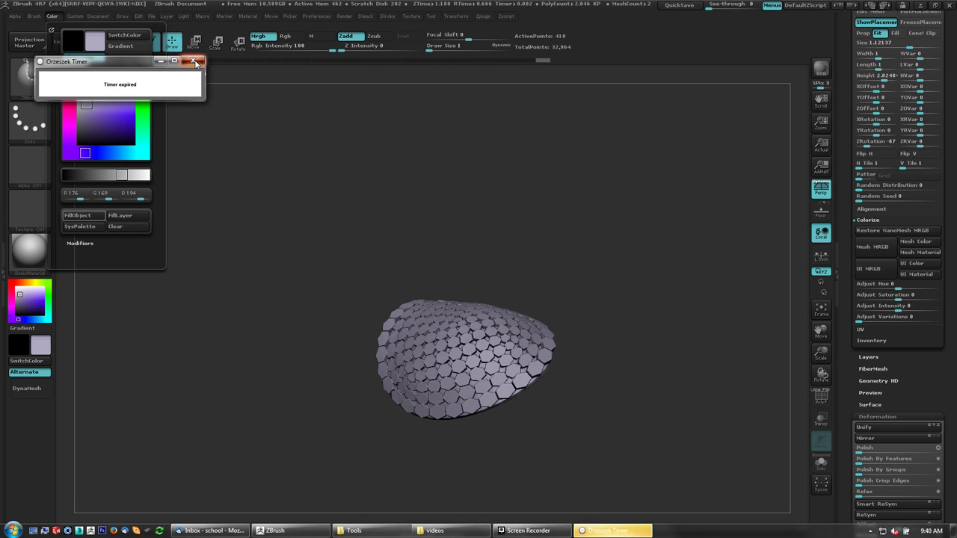
pyautogui.click(195, 63)
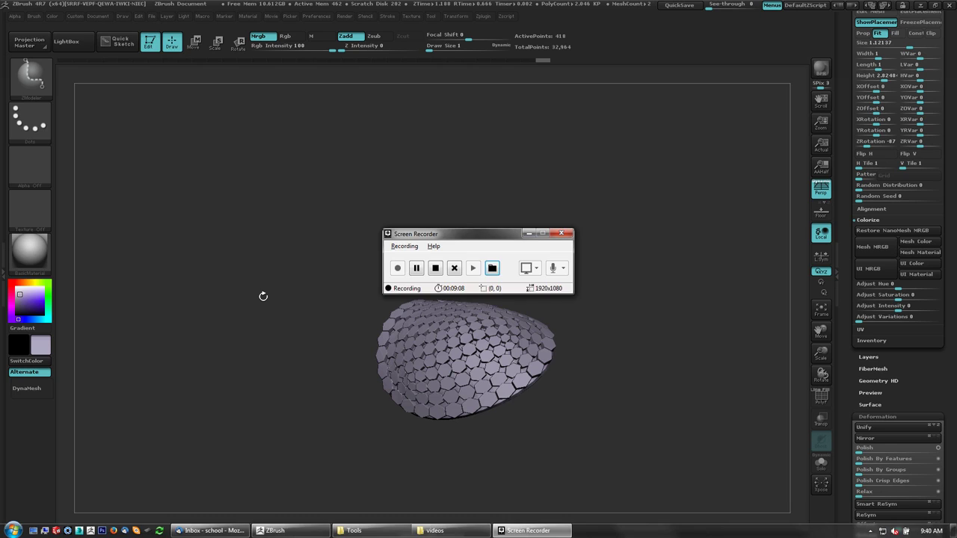